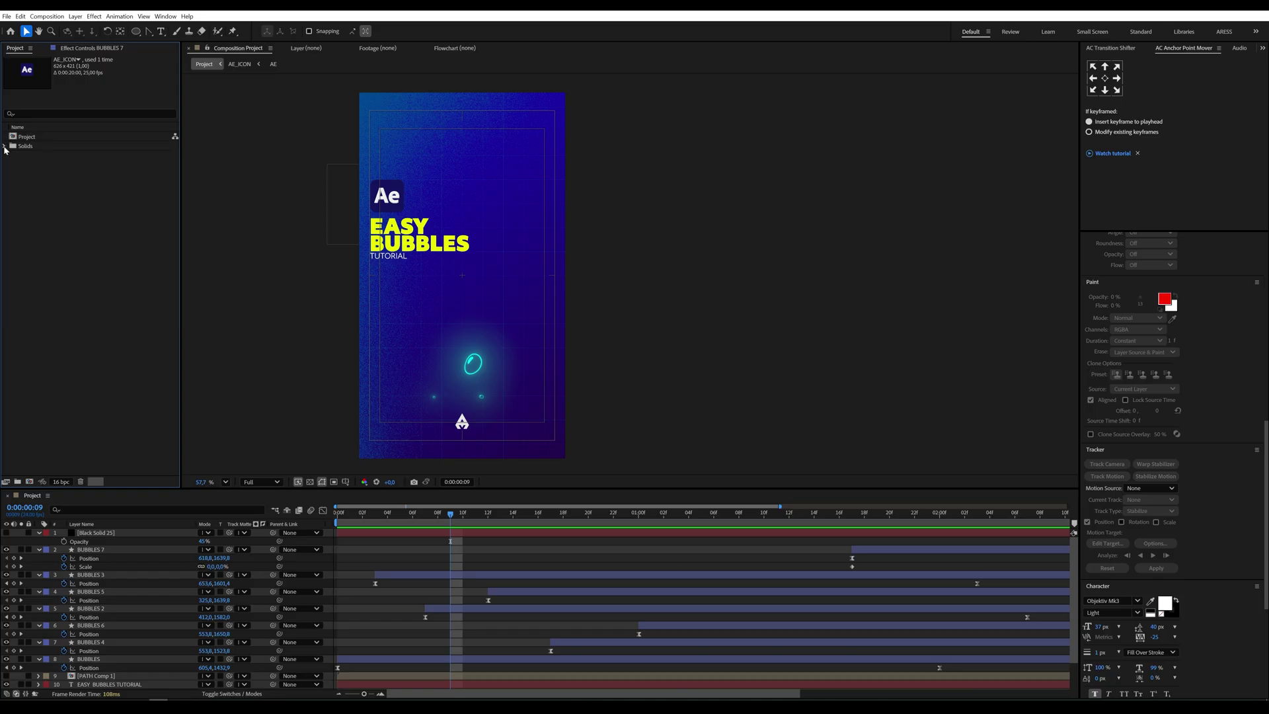
Step: Preview the finished bubble animation in the Project composition from its first frame
left_click(40, 179)
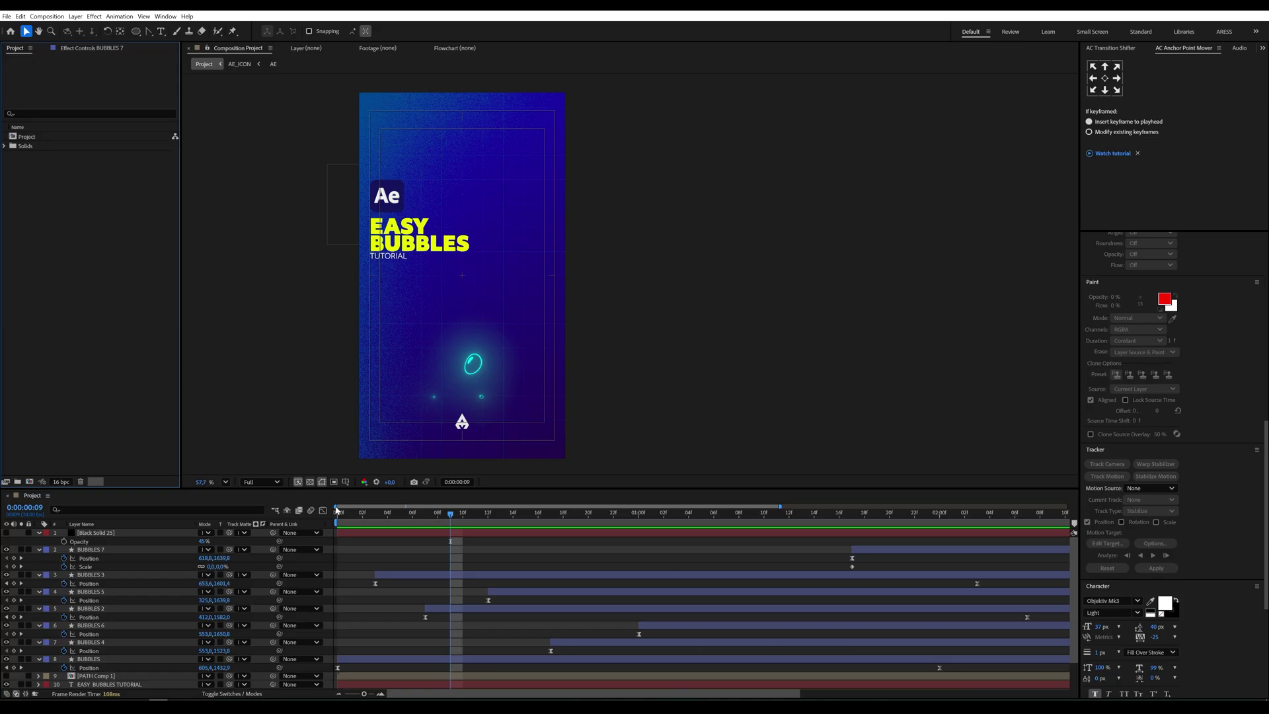
key("Home")
key("space")
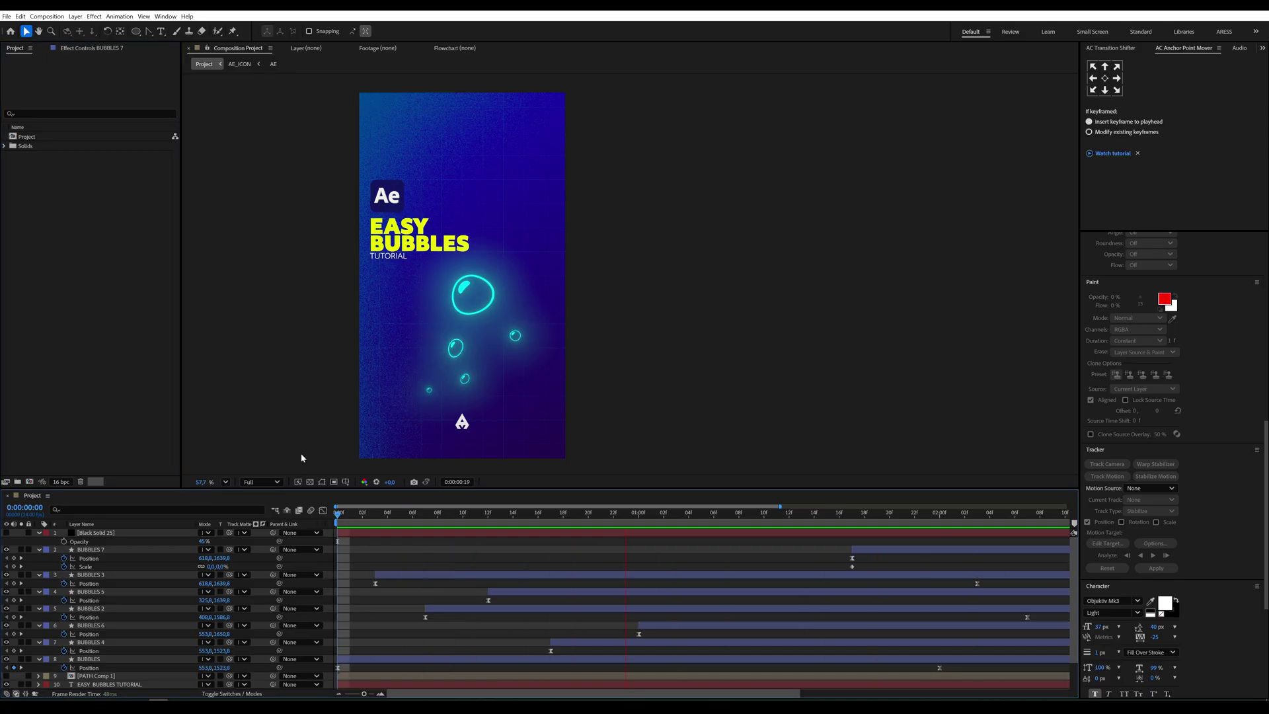
Step: Create a new composition named Bubbles with the HD 1920x1080 24 fps preset
left_click(120, 406)
left_click(29, 482)
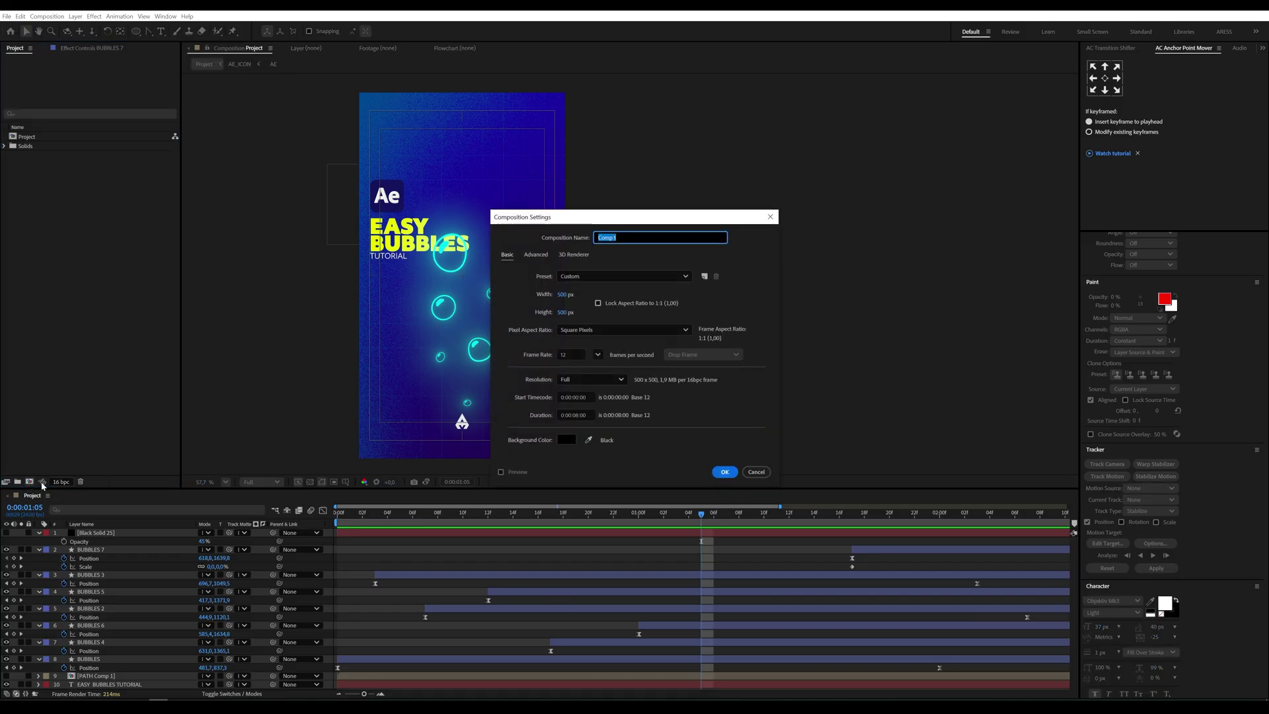
left_click(582, 276)
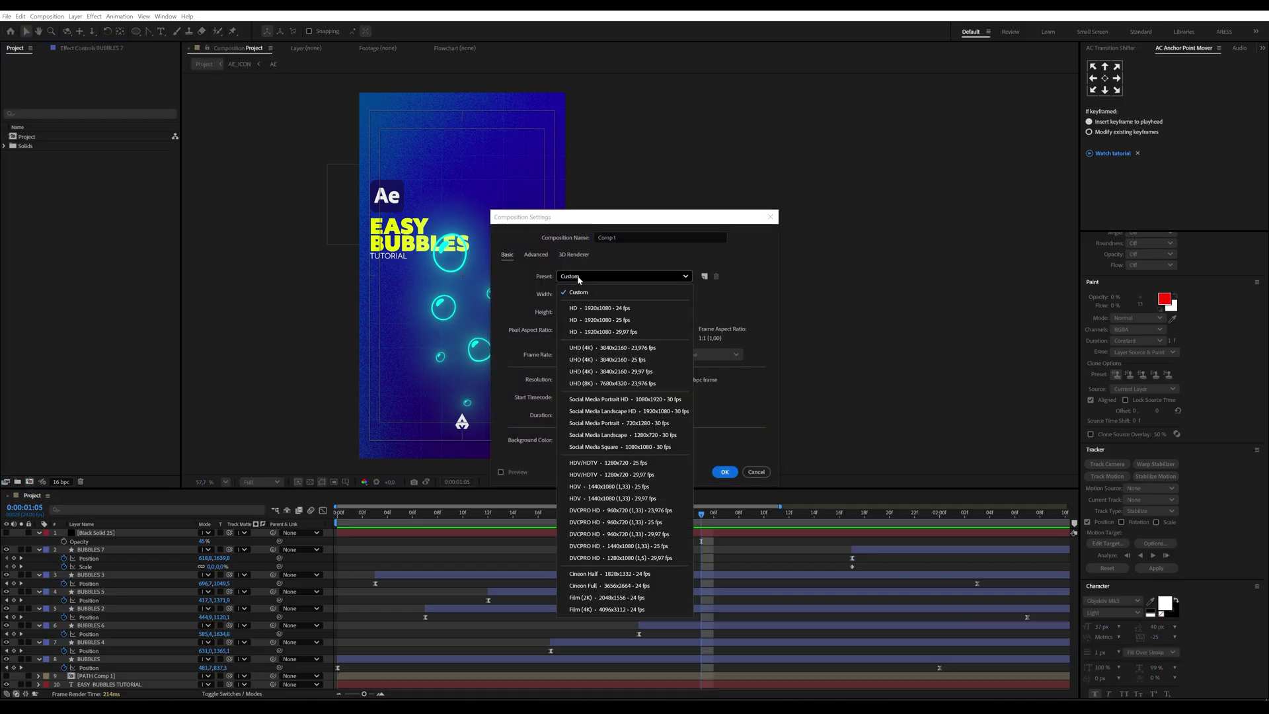
left_click(600, 310)
left_click(605, 238)
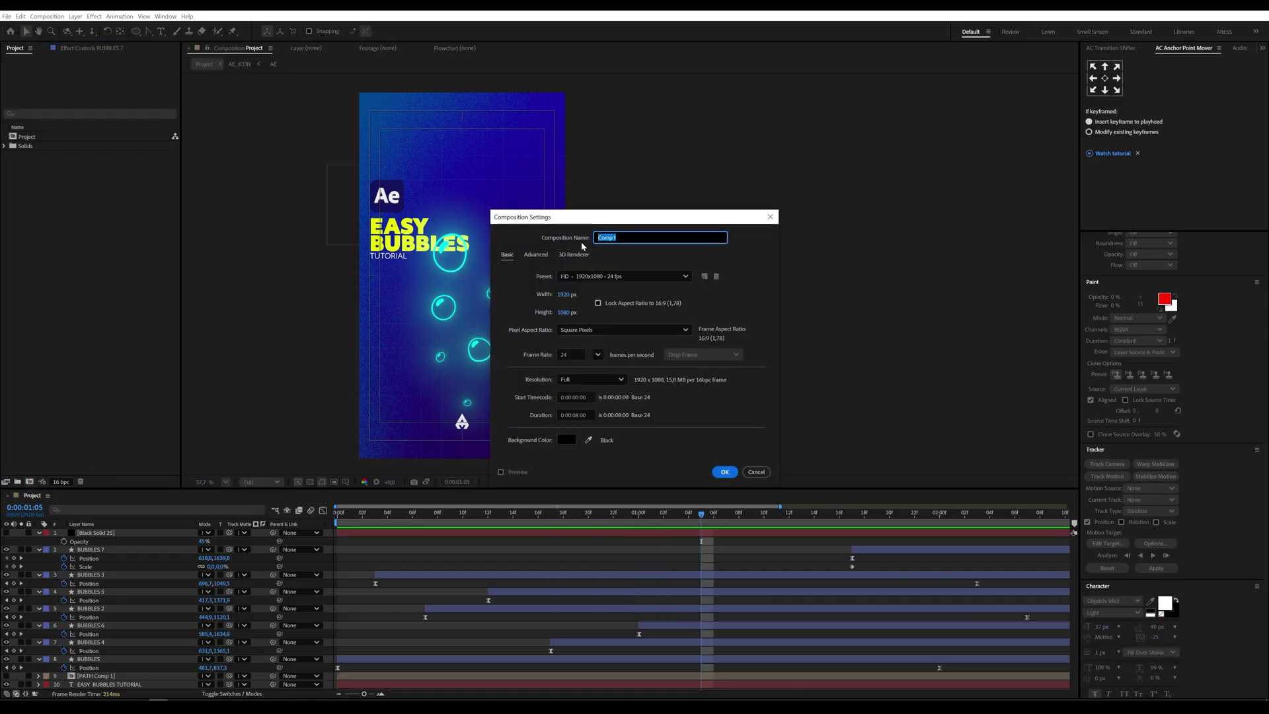
type("Bubbles")
key("Return")
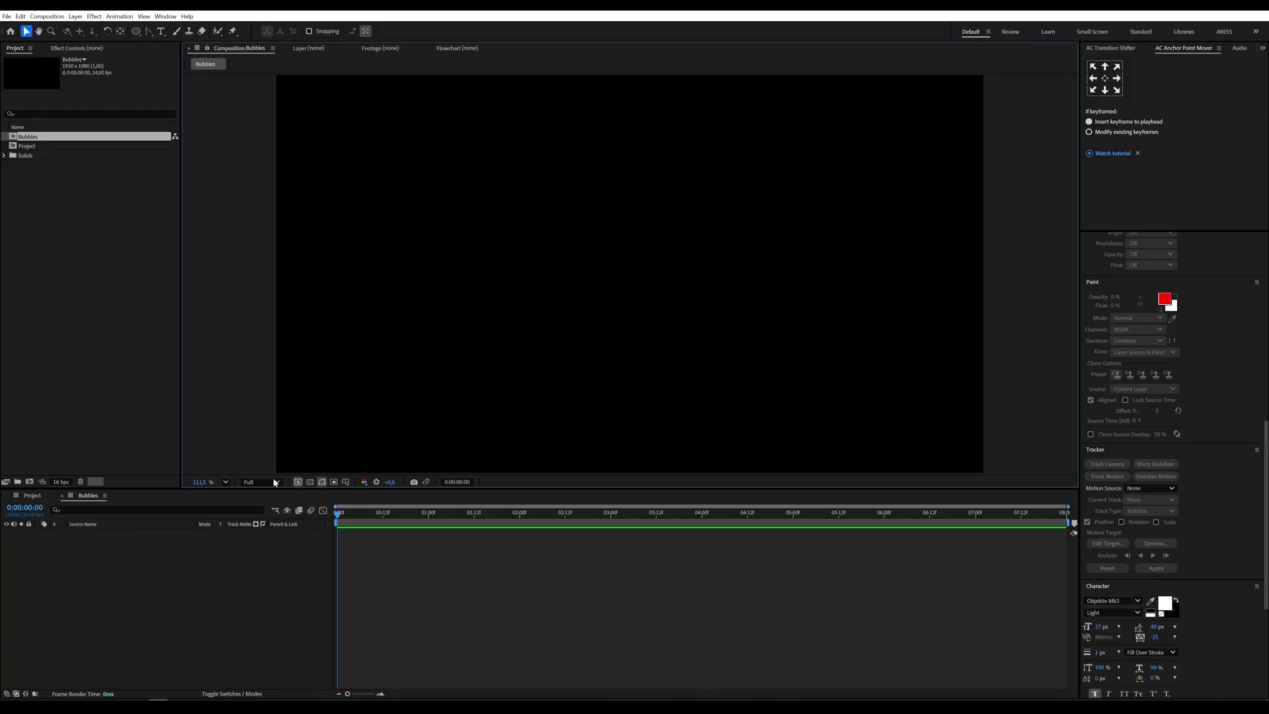
Step: Draw a small circle near the composition's centre with the Ellipse tool and set its fill to None
left_click(135, 31)
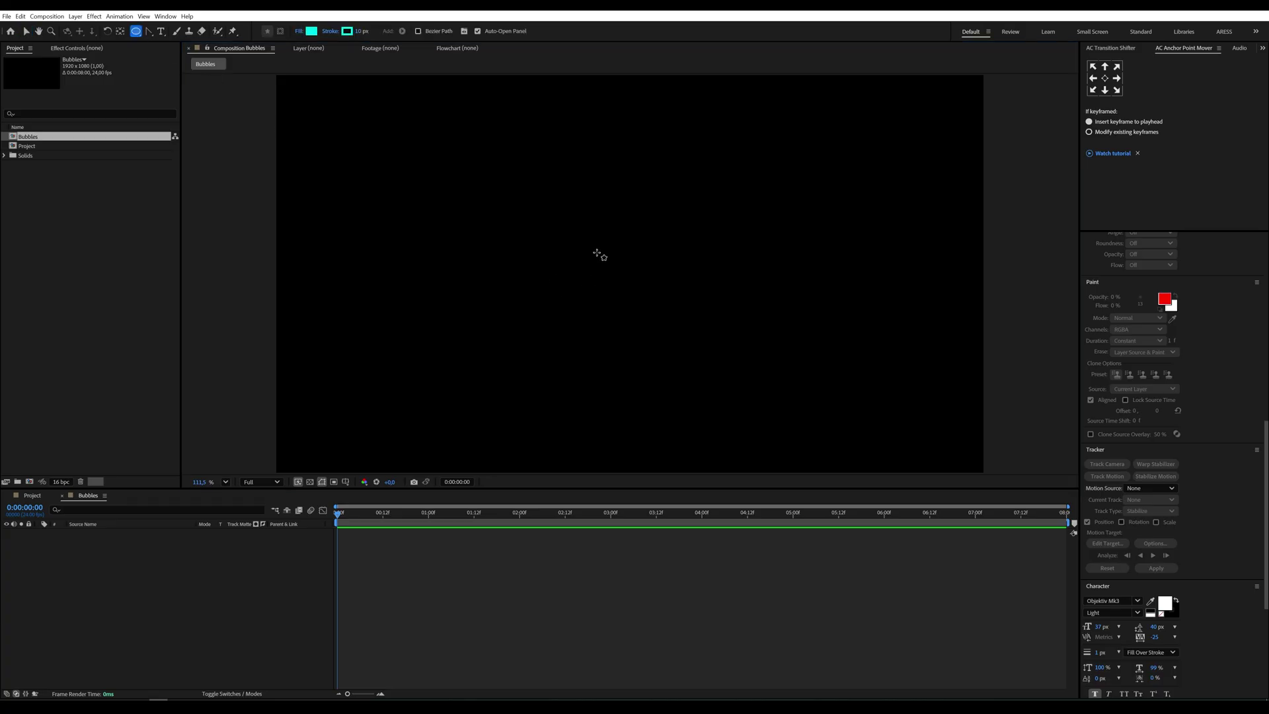
left_click_drag(597, 252, 640, 296)
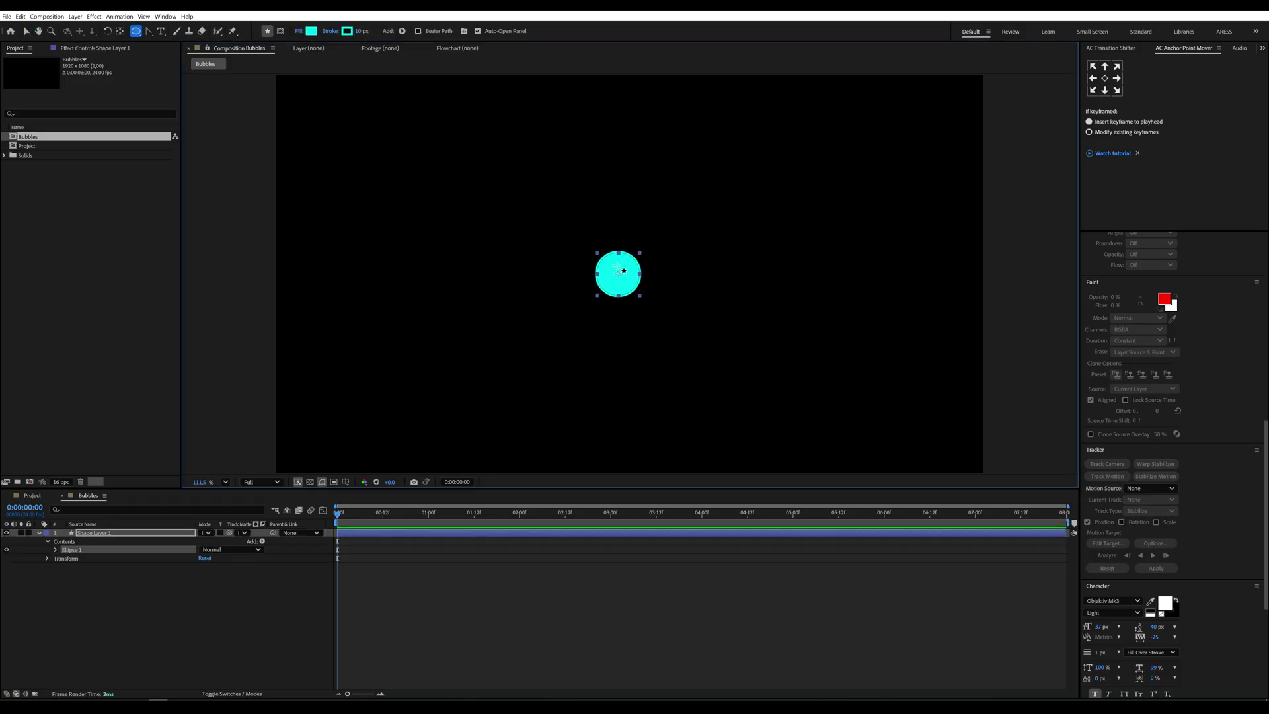
left_click(299, 34)
left_click(581, 328)
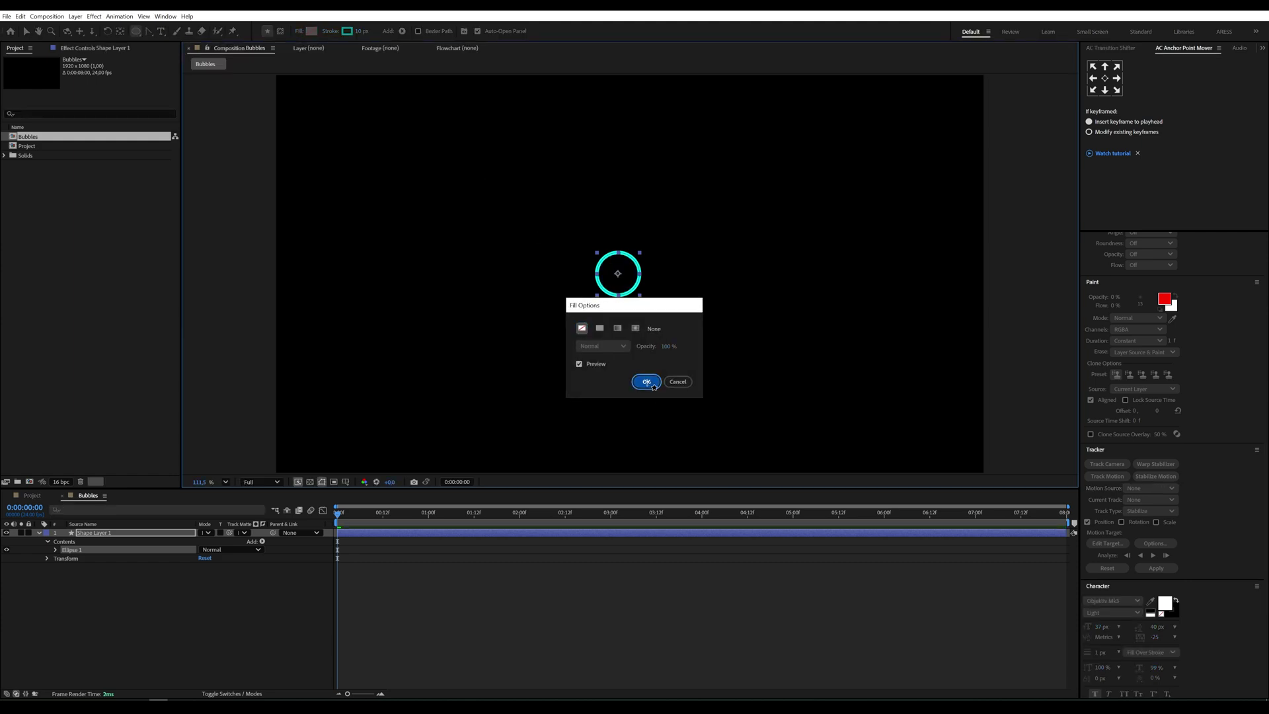
left_click(646, 382)
Step: Set the circle's stroke width to 5 px
left_click(357, 32)
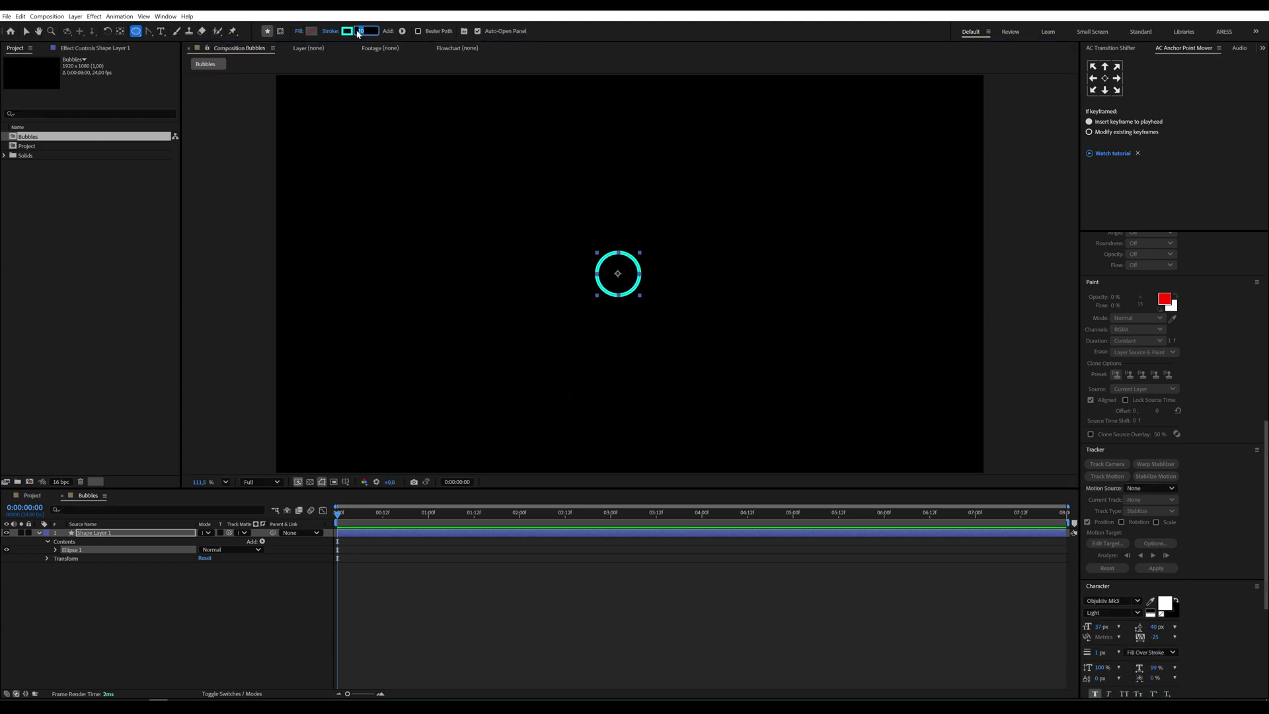
type("8")
key("Return")
left_click_drag(359, 32, 359, 33)
Step: Rename the circle's shape layer as Bubble
right_click(132, 533)
left_click(161, 509)
type("Bub")
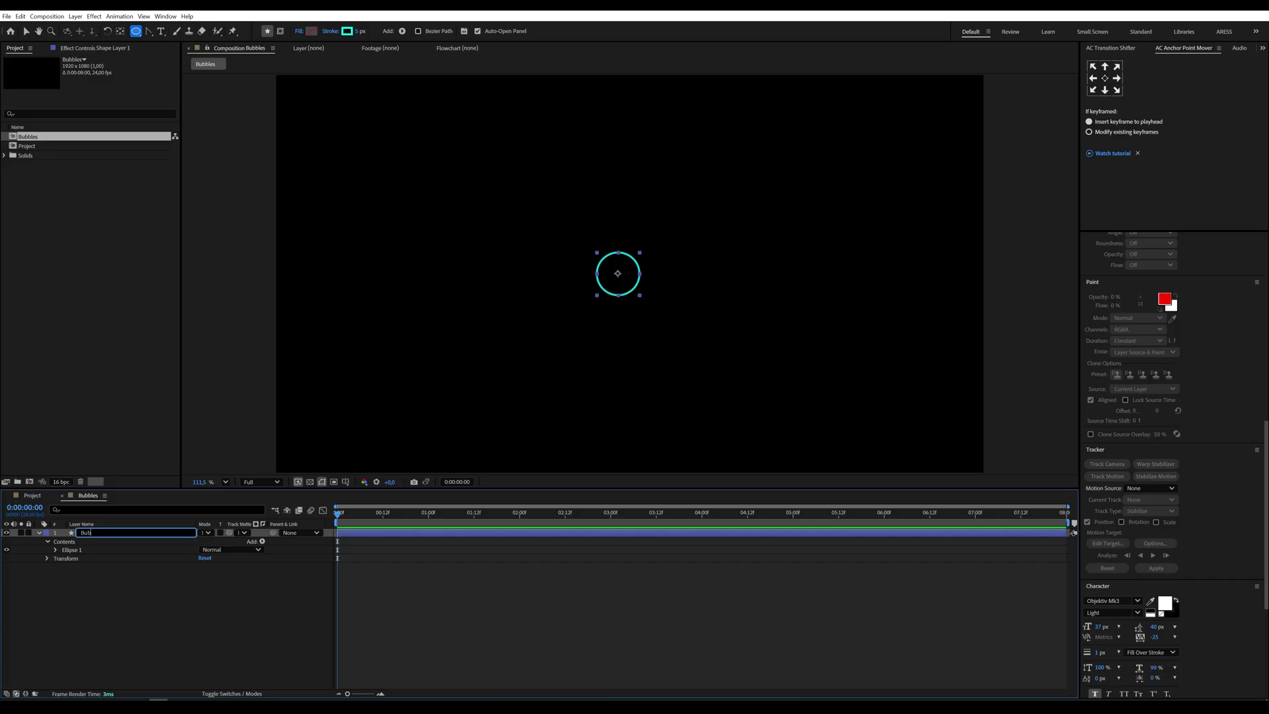
type("ble")
key("Return")
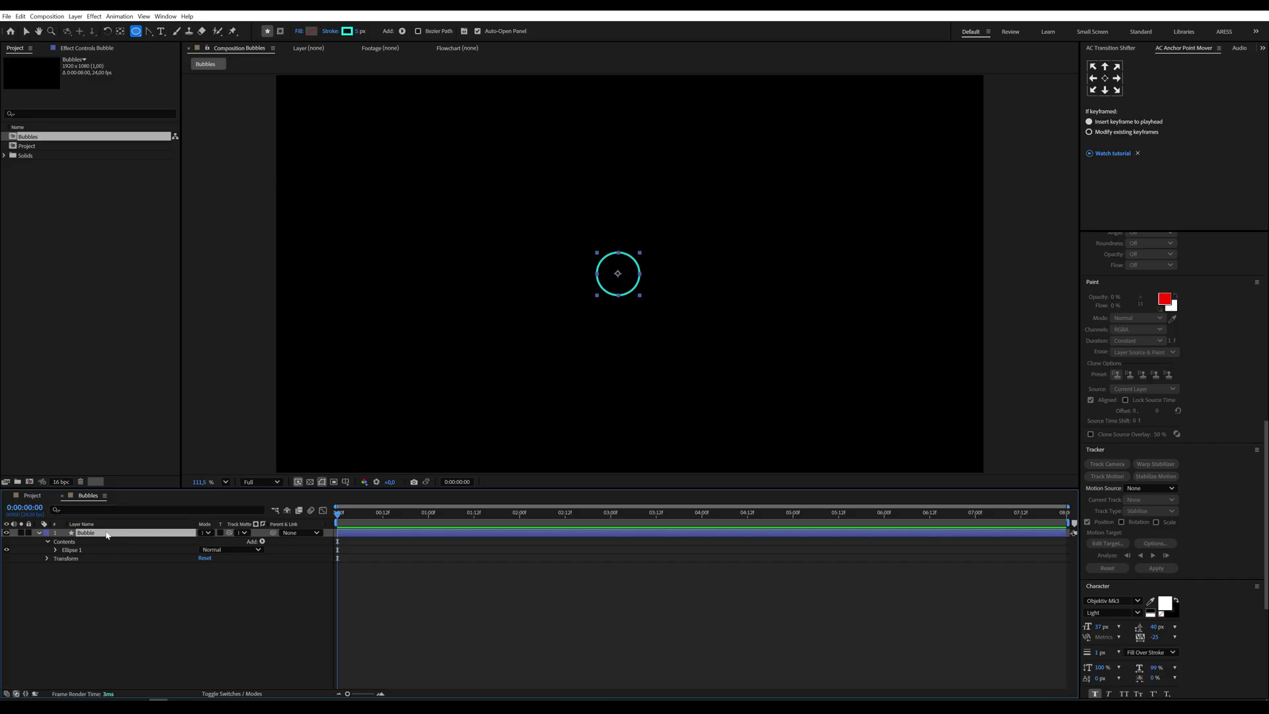
Step: Draw a small flat ellipse inside the circle's upper-left area on the Bubble layer and convert it to a Bezier path
key("period")
key("period")
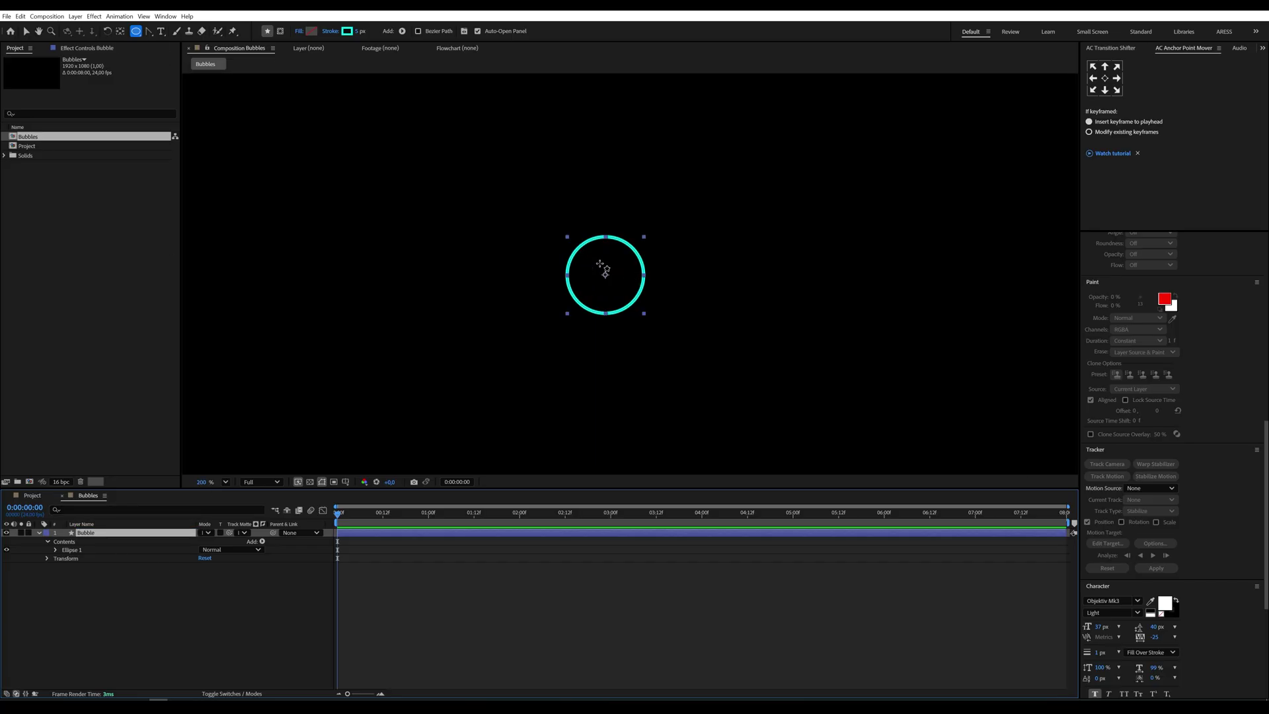
left_click_drag(583, 259, 608, 269)
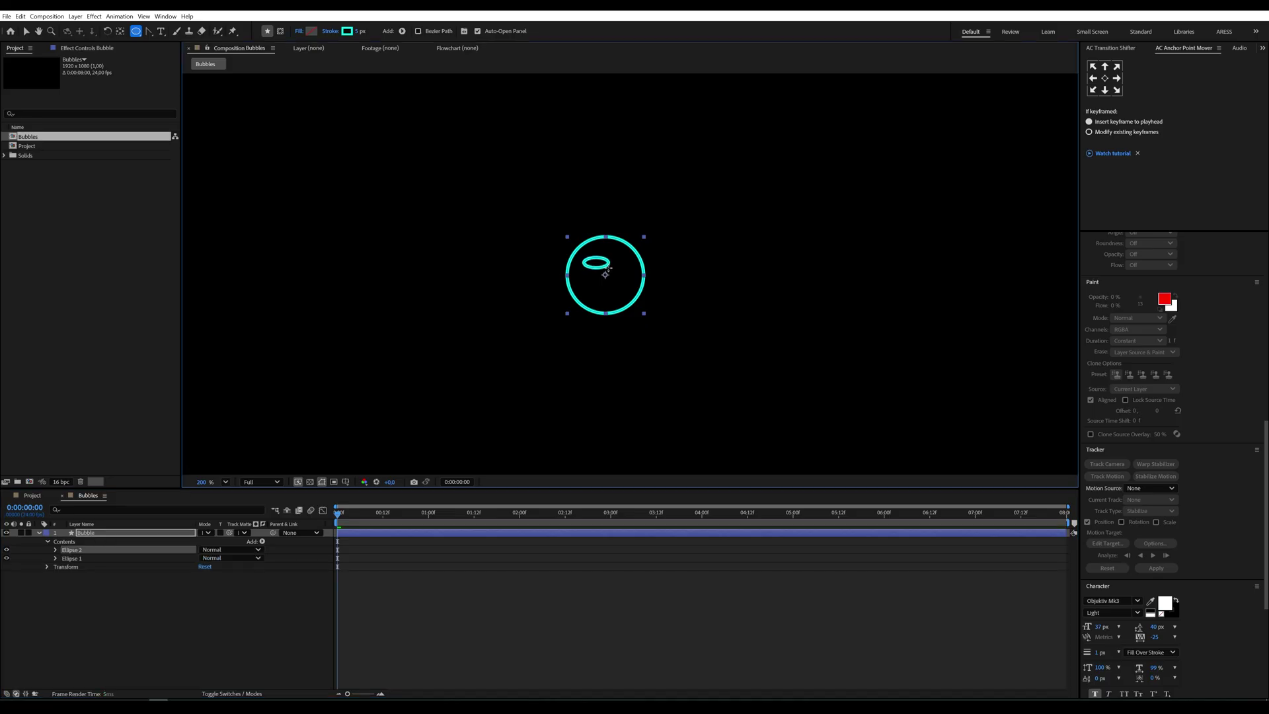
left_click(55, 550)
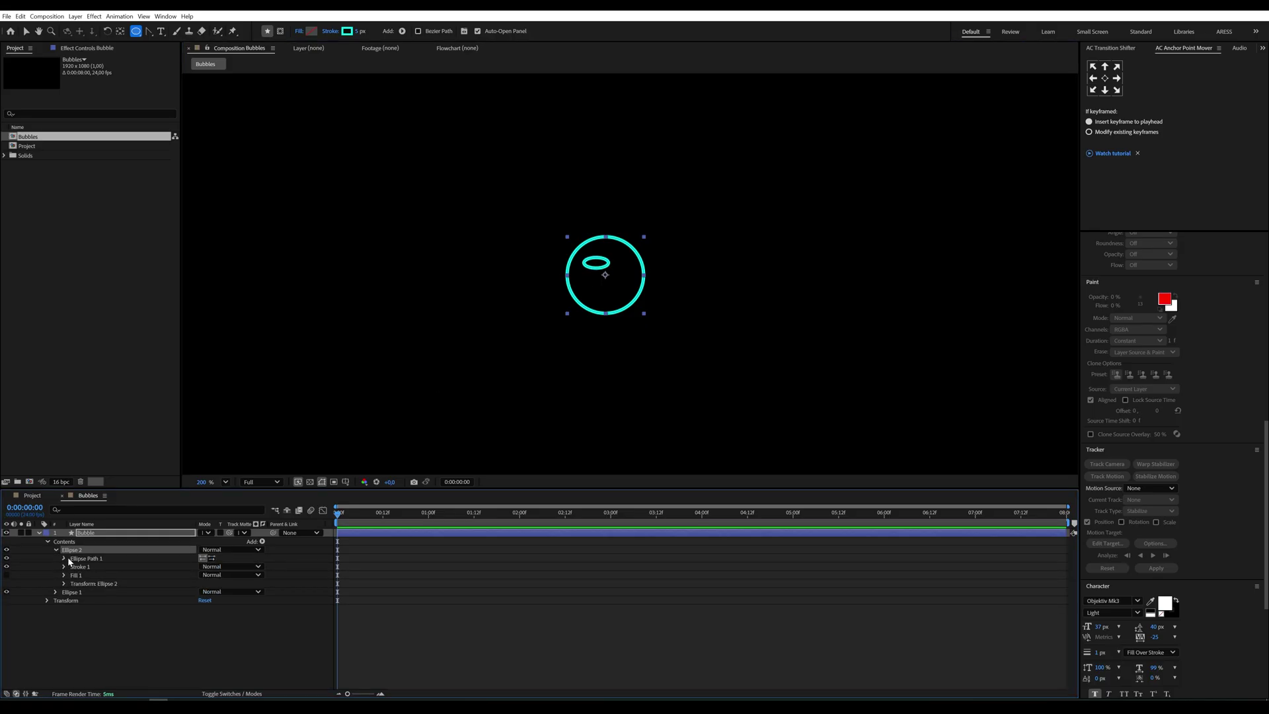
left_click(64, 558)
right_click(88, 560)
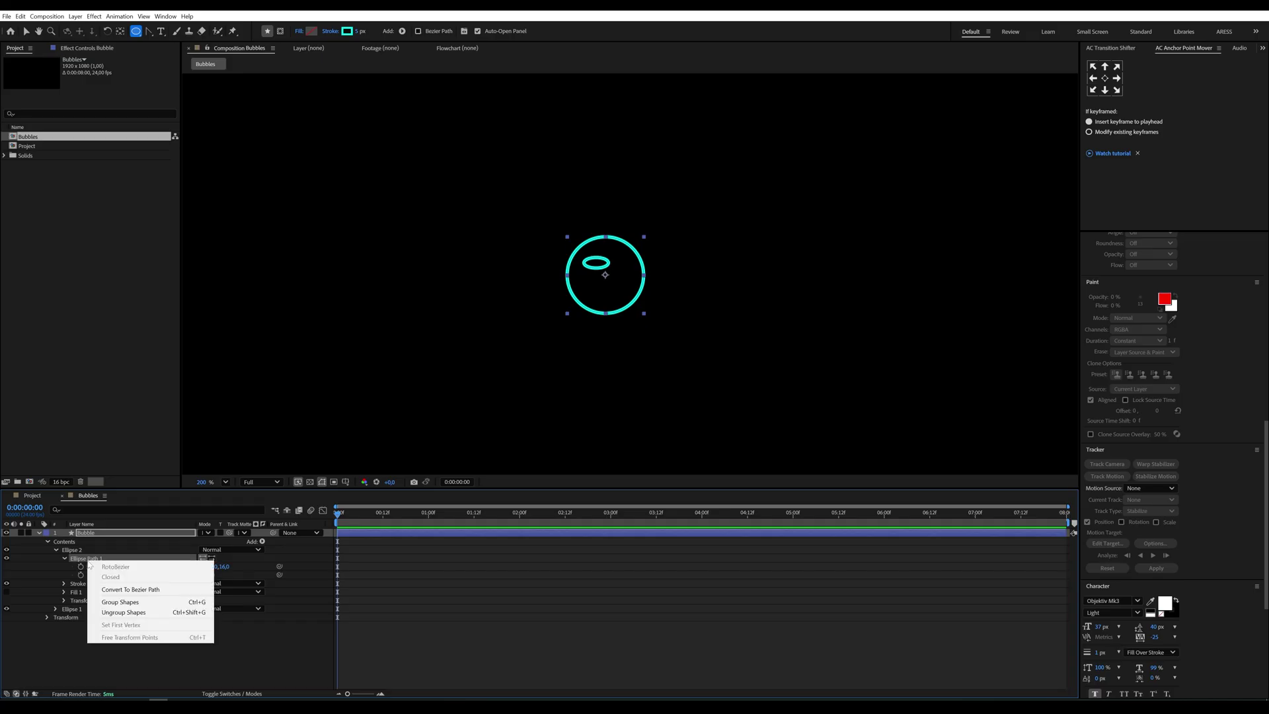
left_click(127, 588)
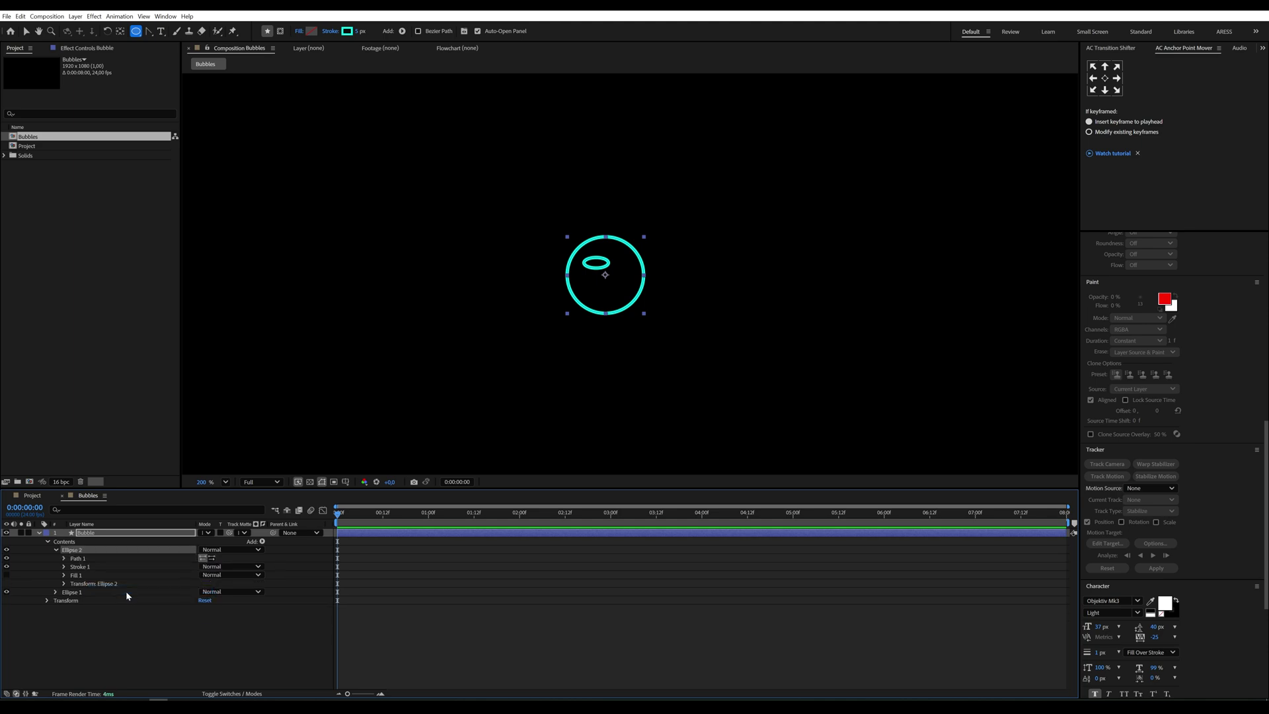
Step: Reshape the small ellipse's path by raising its points so the highlight has a flatter underside
left_click(77, 558)
scroll(594, 259, "up", 4)
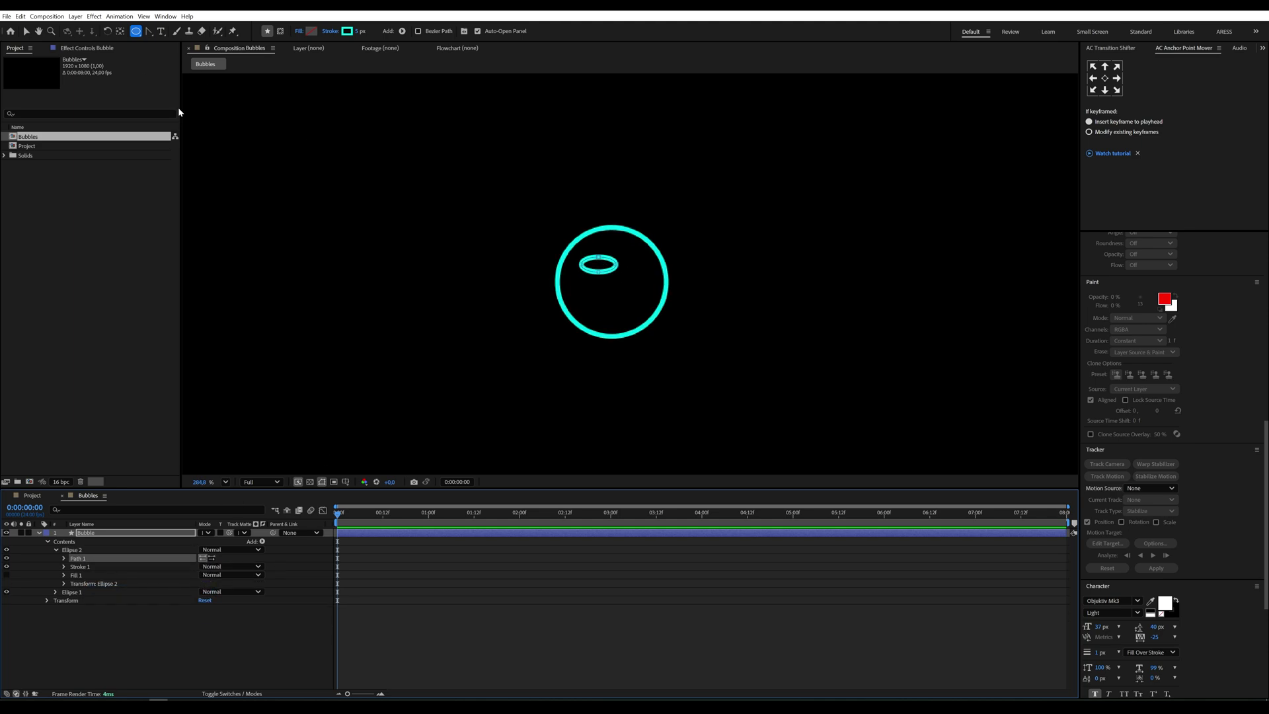
left_click(26, 31)
left_click_drag(598, 271, 599, 254)
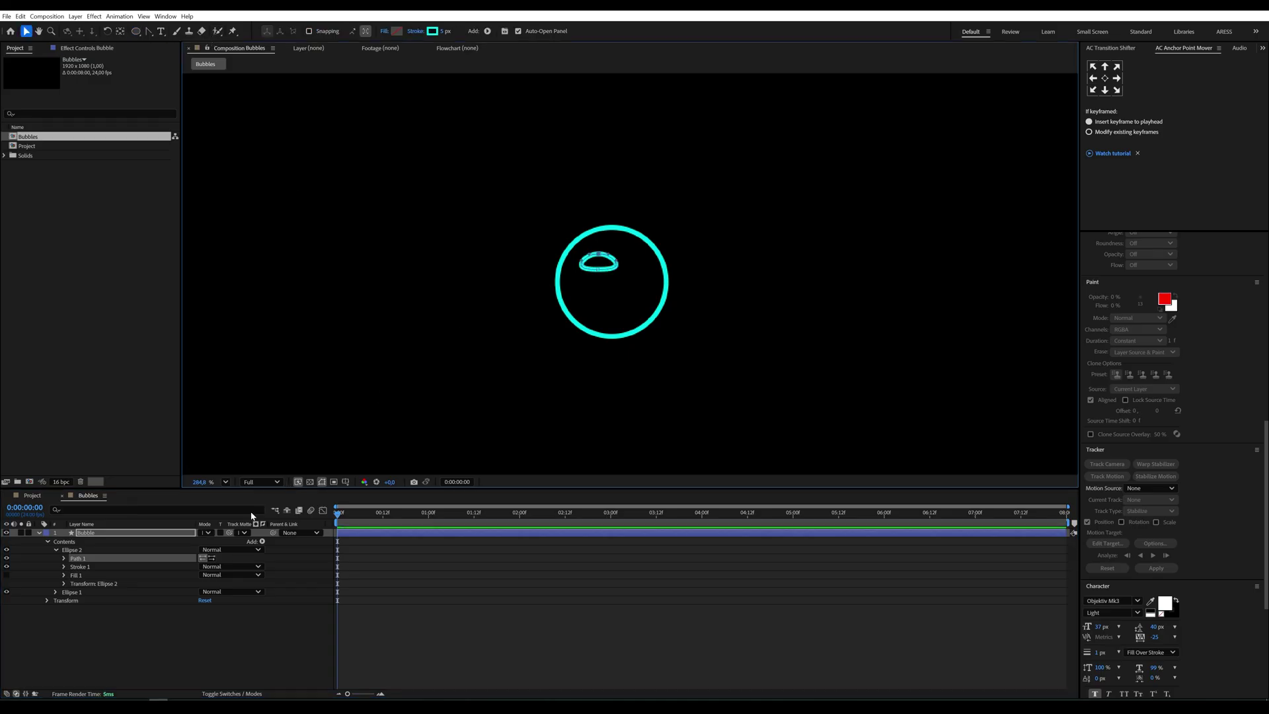
Step: Turn on the small ellipse's fill, hide its stroke, and sample the circle's cyan outline as its fill color
left_click(6, 575)
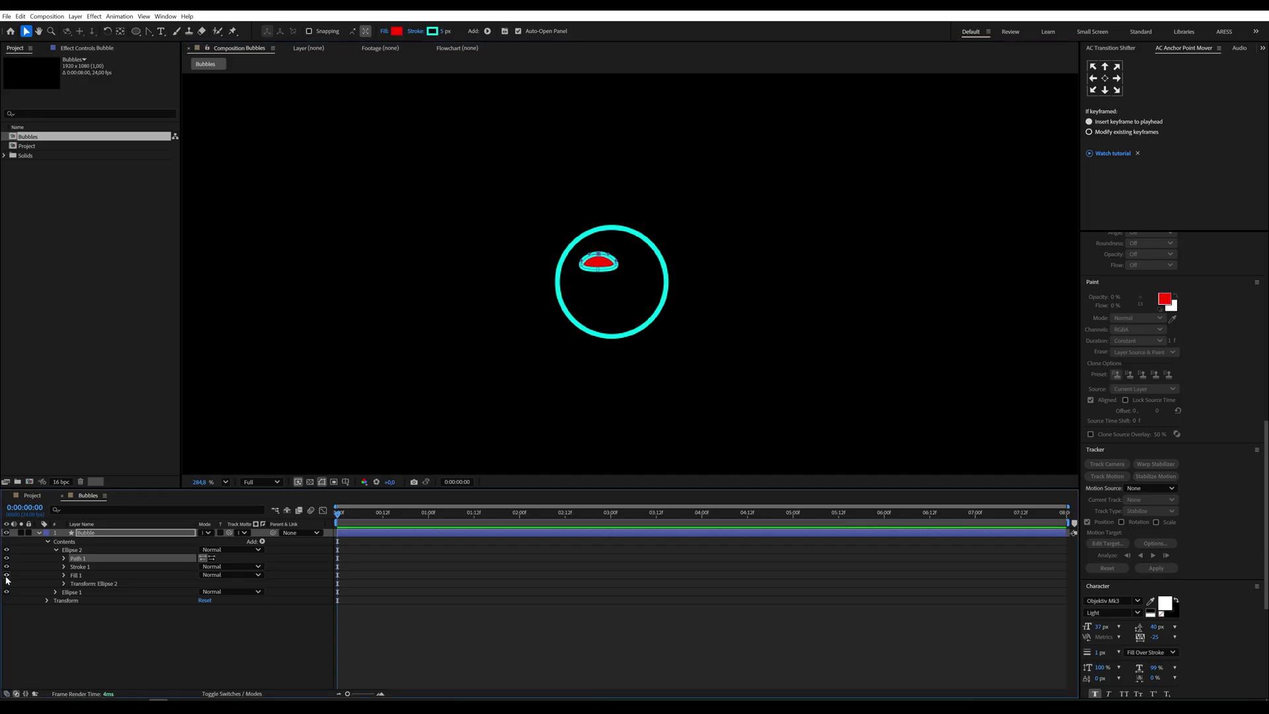
left_click(5, 571)
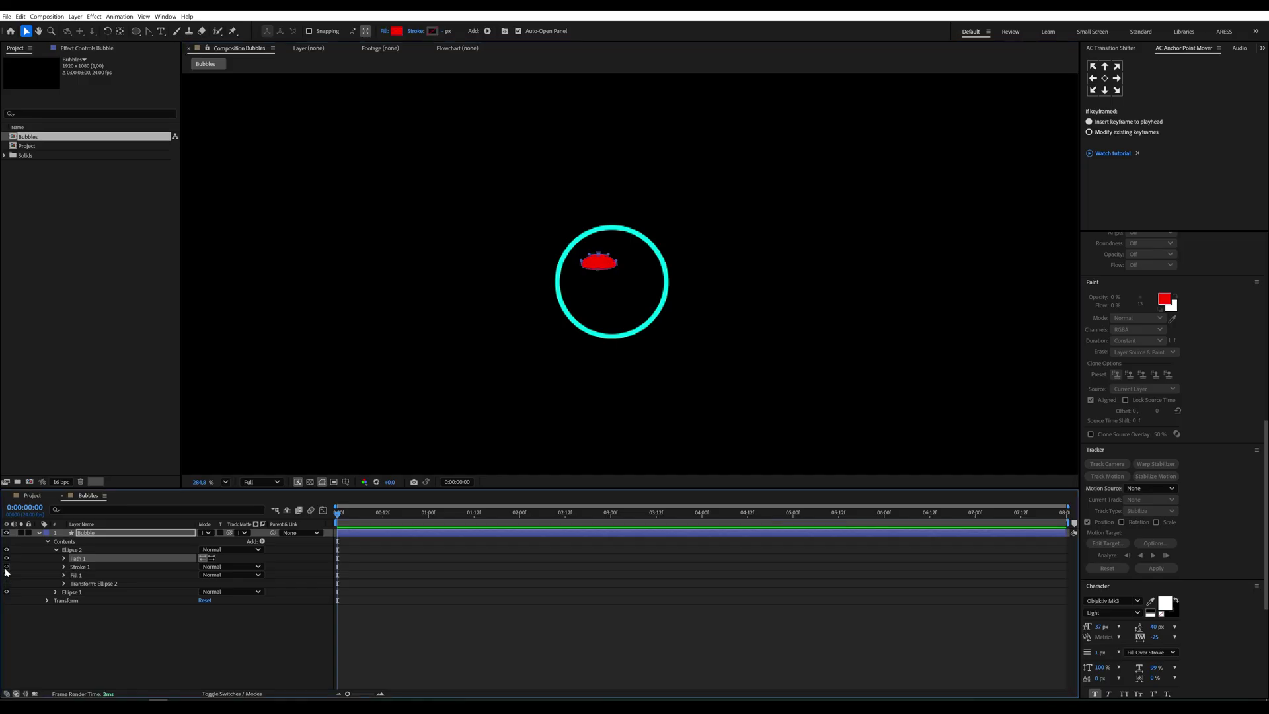
left_click(64, 575)
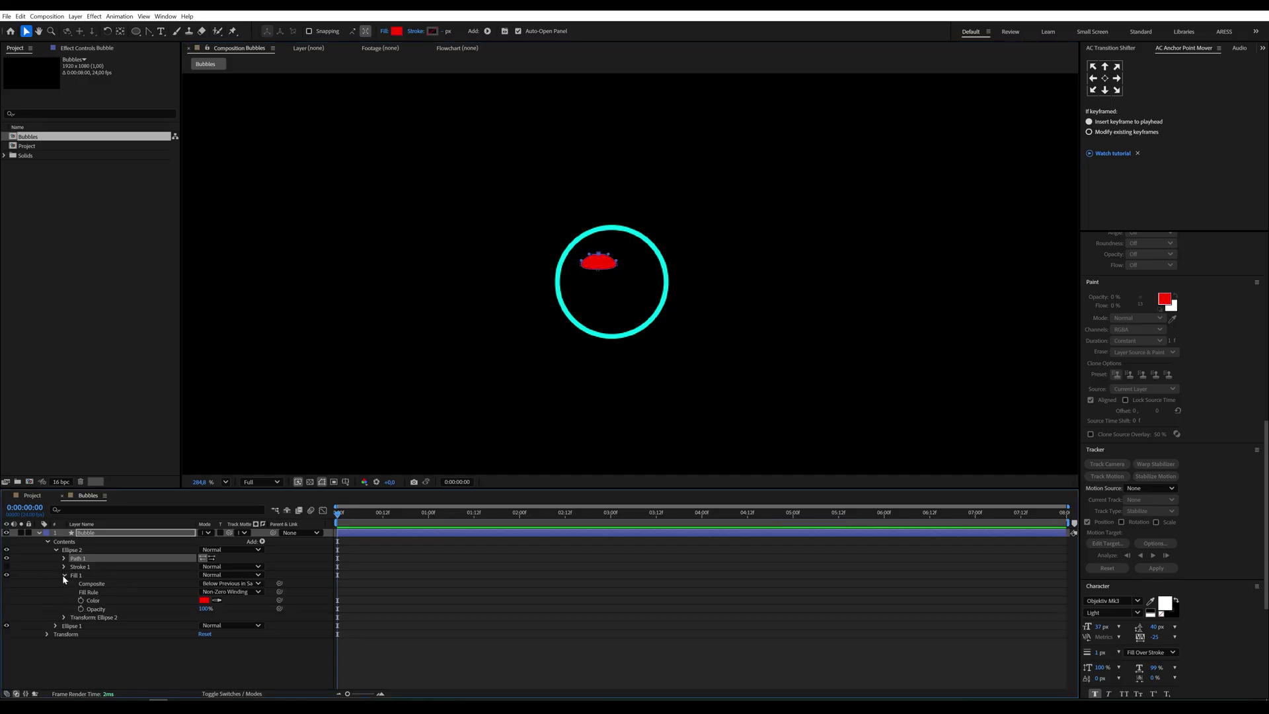
left_click(218, 599)
left_click(594, 326)
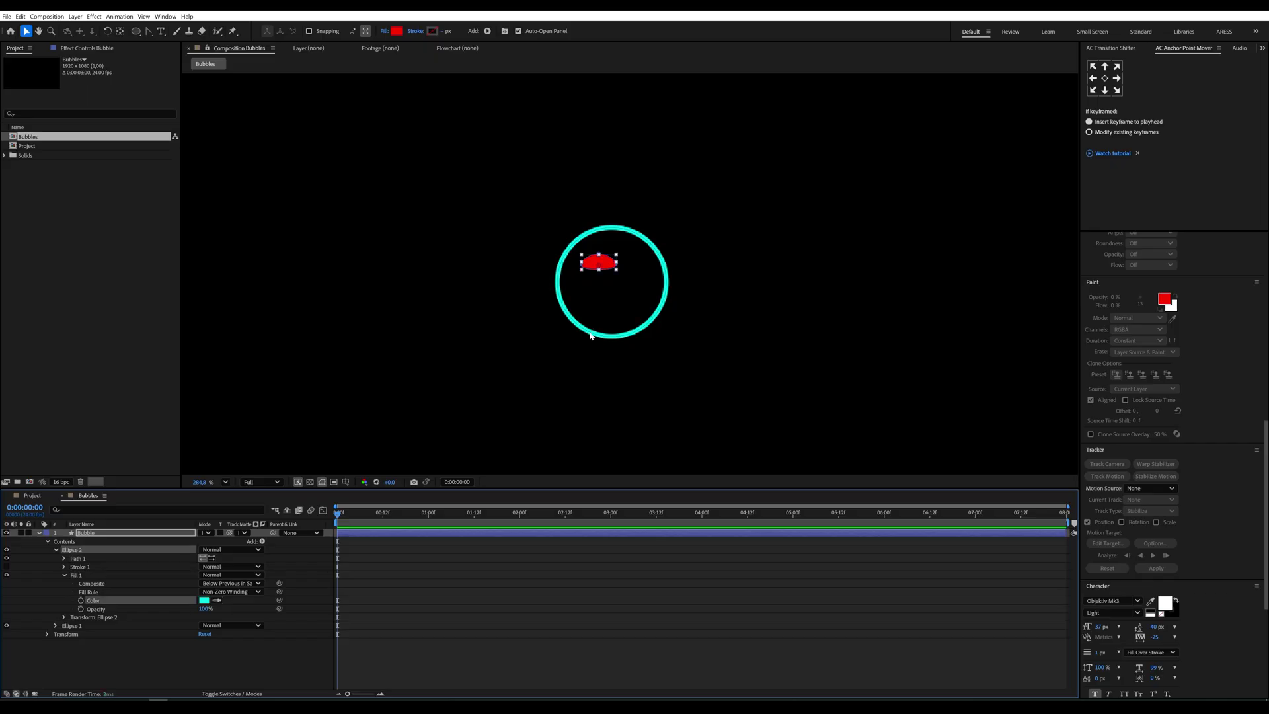
Step: Rotate the highlight ellipse to -37° and move it closer to the circle's upper-left edge
left_click(63, 618)
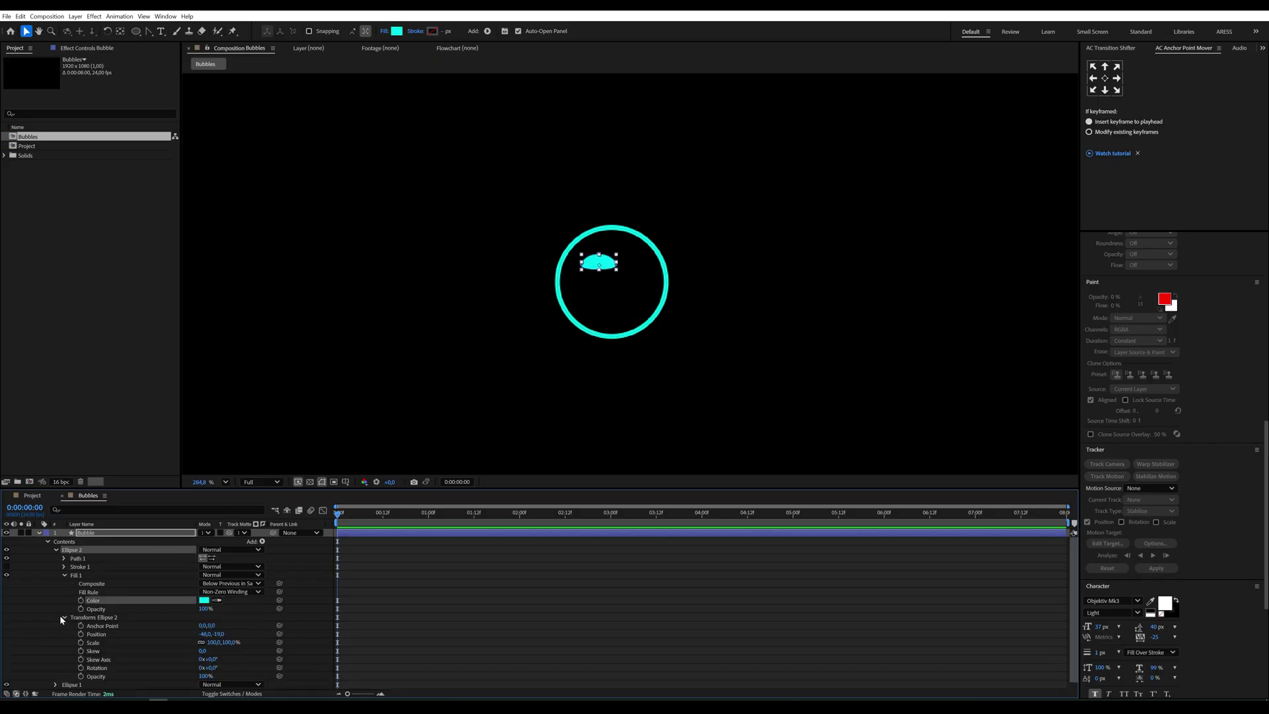
left_click_drag(213, 669, 189, 669)
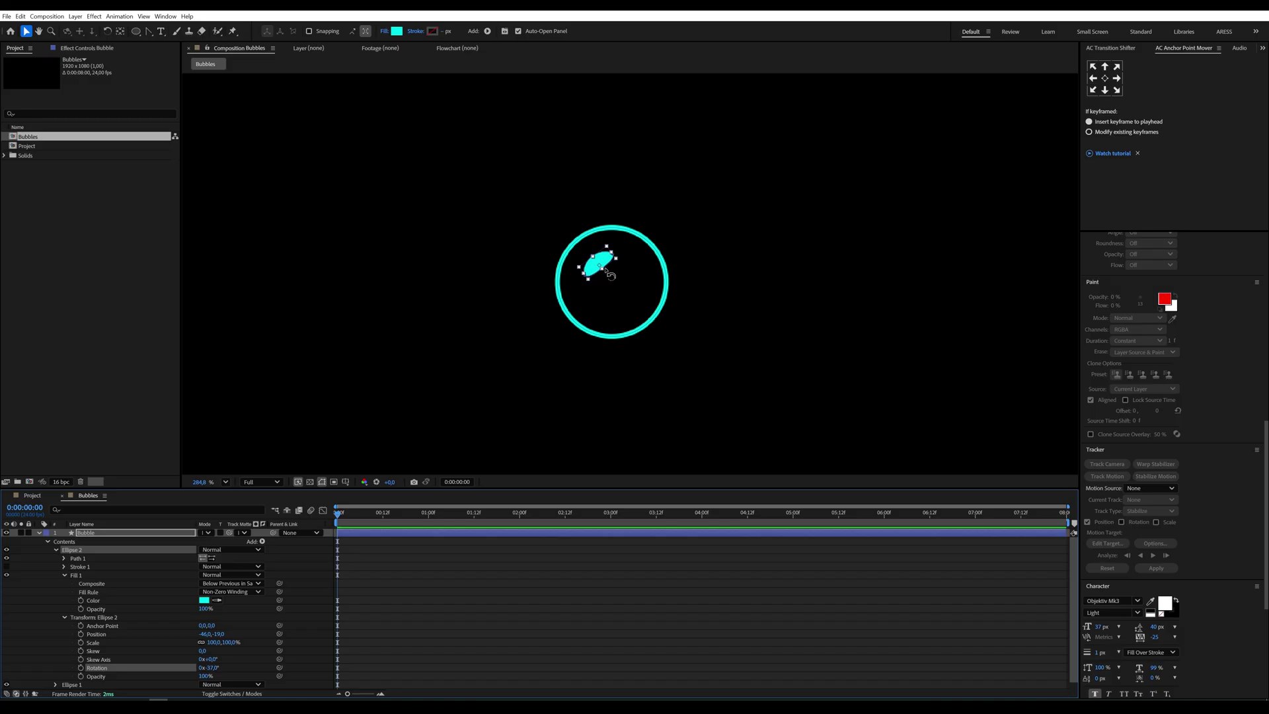
left_click_drag(596, 270, 585, 255)
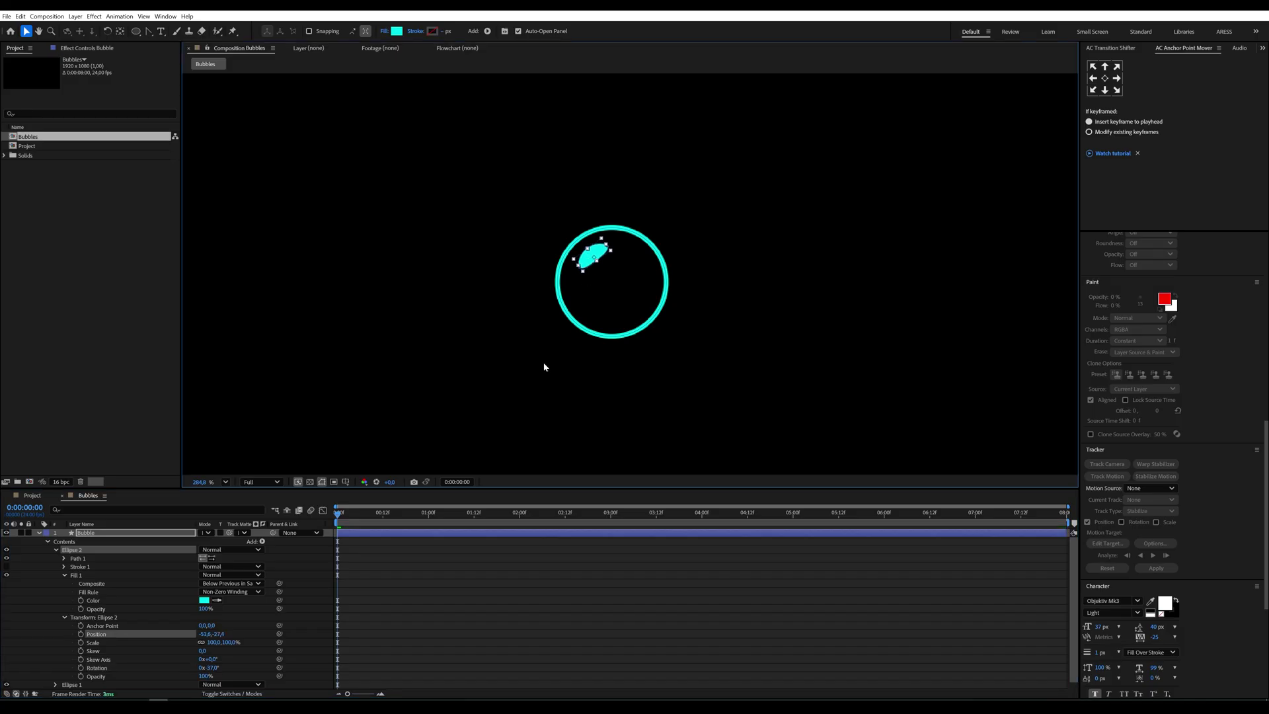
left_click(214, 560)
left_click(37, 532)
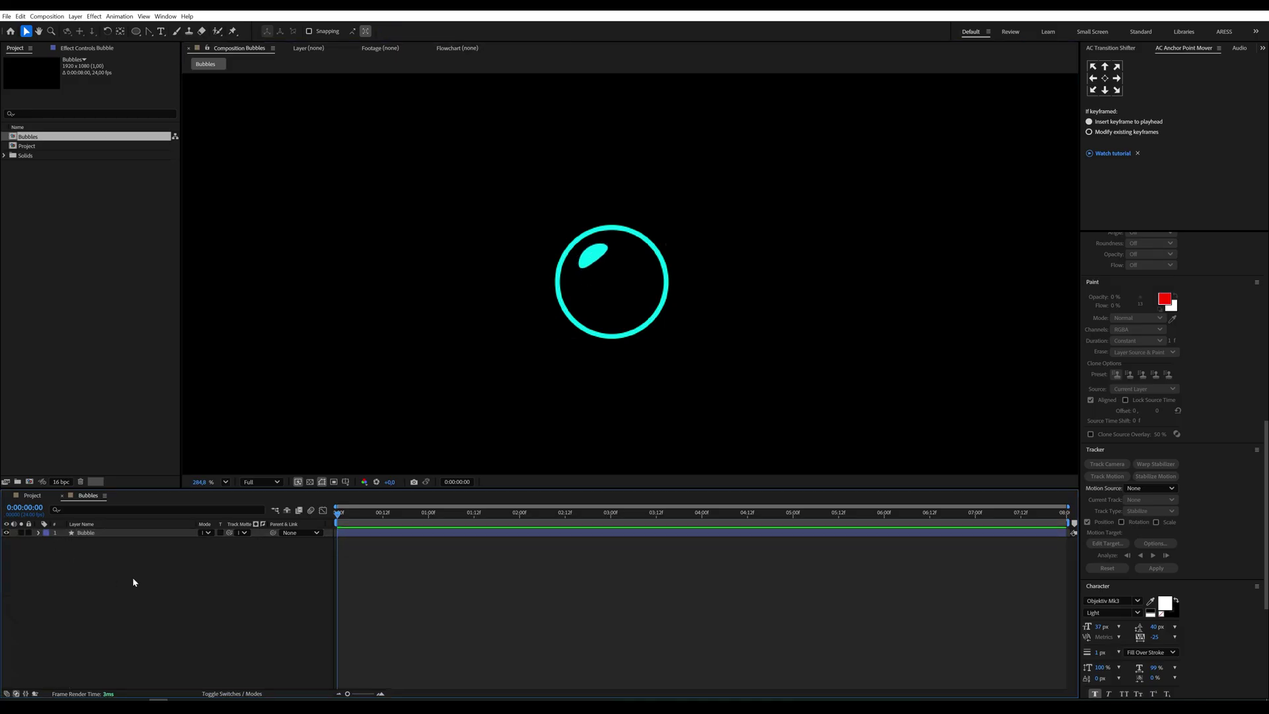
Step: Keyframe the Bubble layer's position at 0:00:00:00, with the bubble near the bottom of the frame at about Y 934
left_click(162, 534)
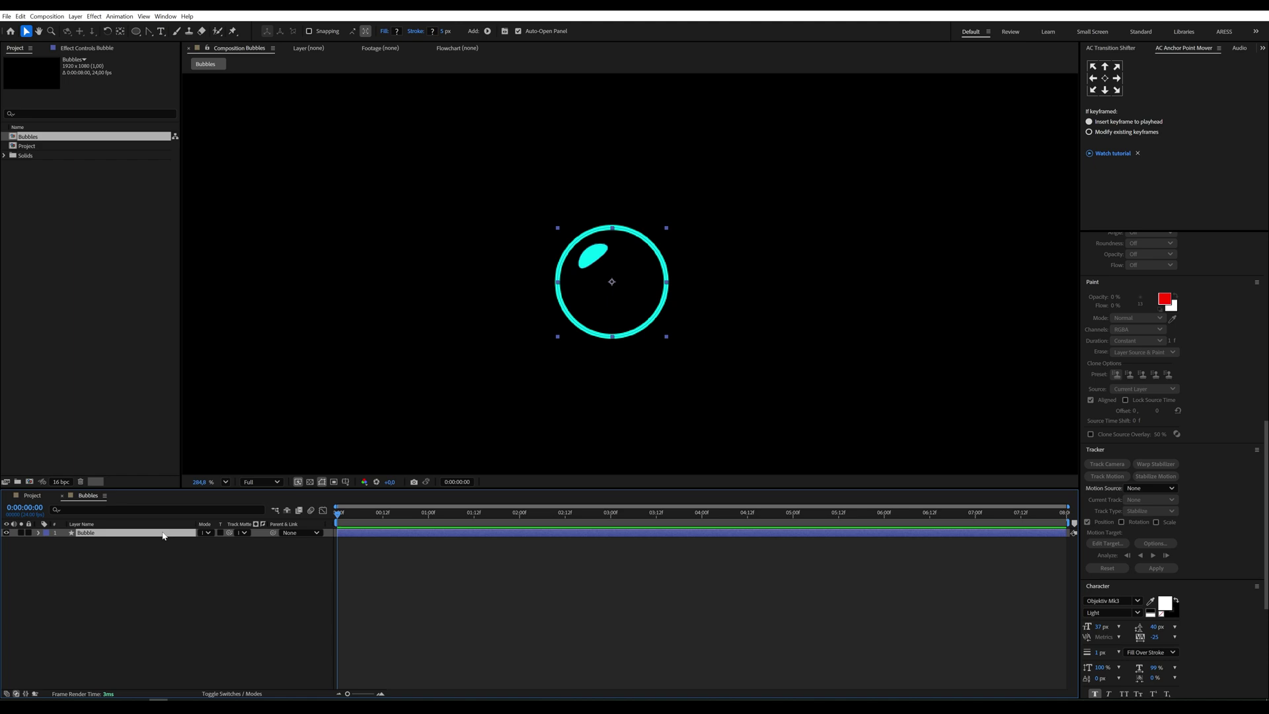
key("p")
left_click(226, 482)
left_click(248, 497)
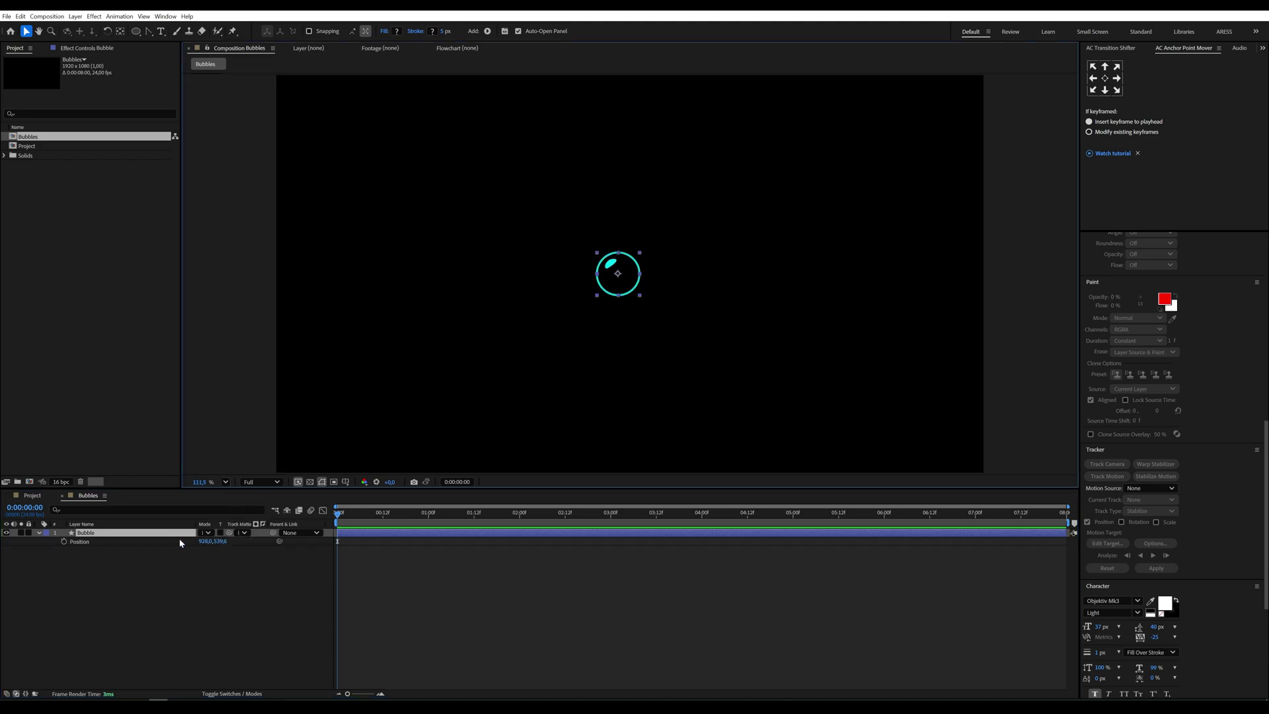
left_click(65, 542)
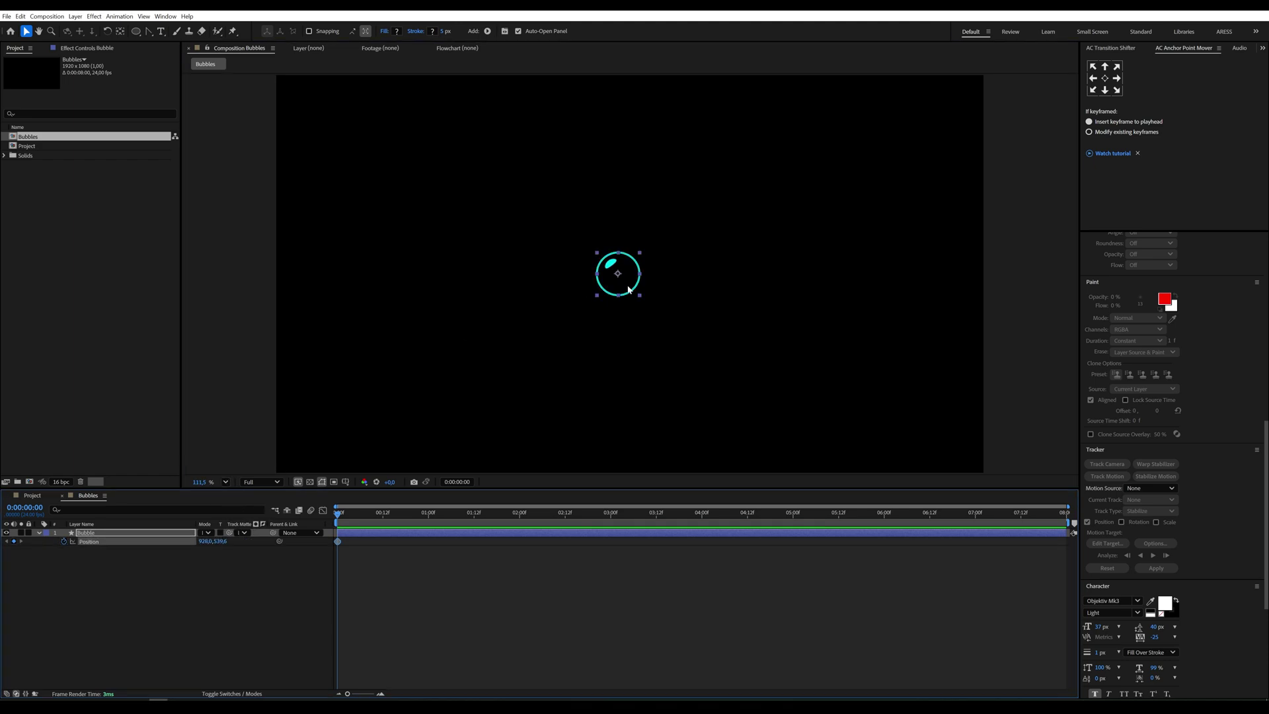
left_click_drag(628, 289, 628, 434)
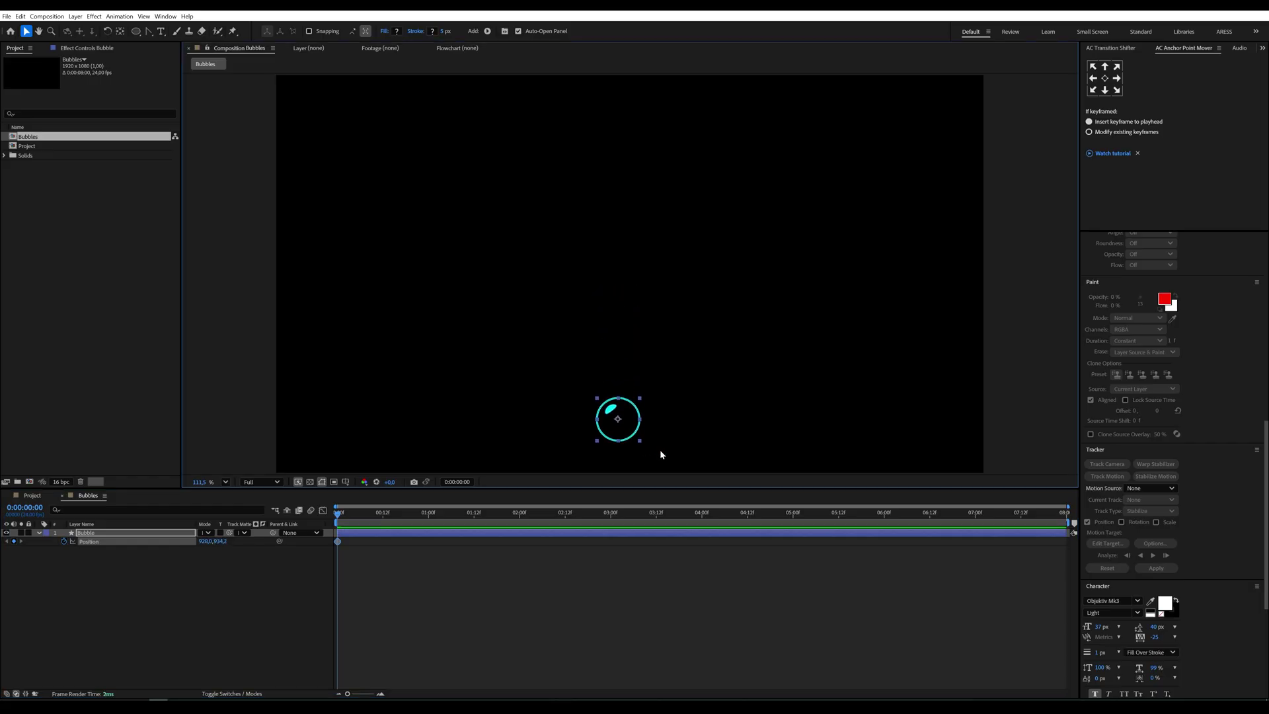
Step: Add a position keyframe at 0:00:02:00 with the bubble near the frame's top at about Y 237, and end the work area there
left_click(520, 518)
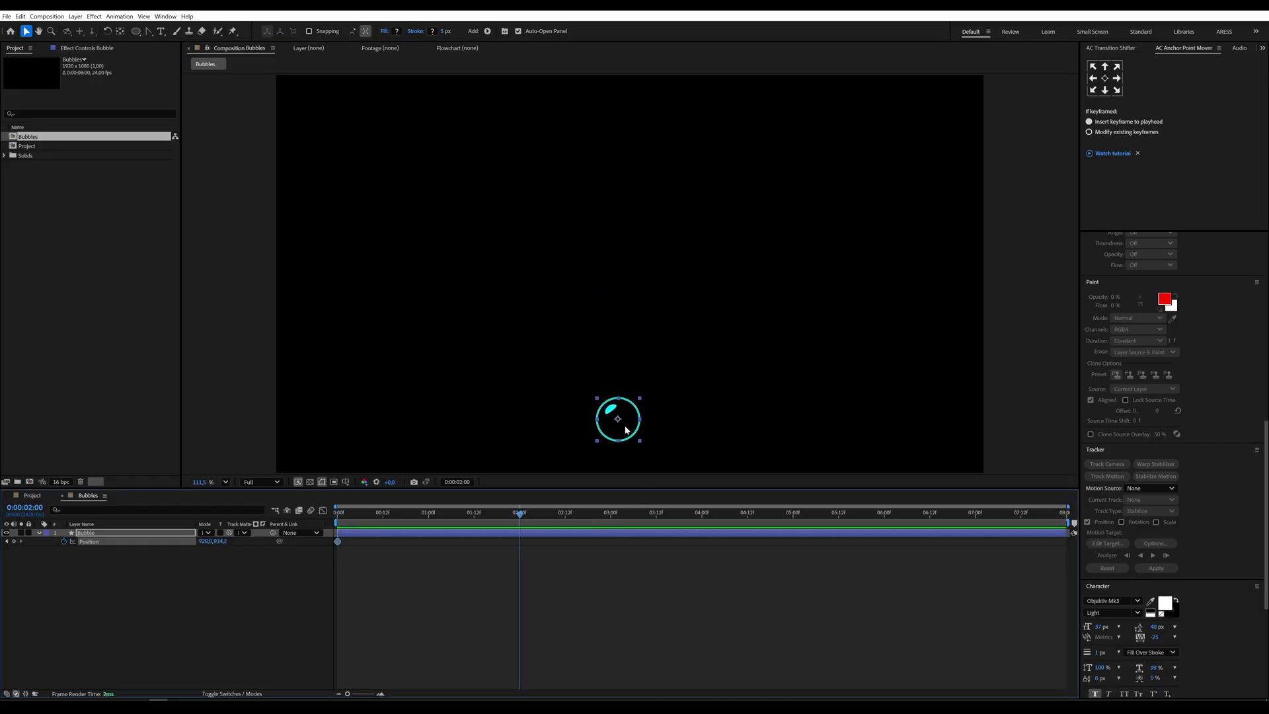
left_click_drag(628, 431, 641, 158)
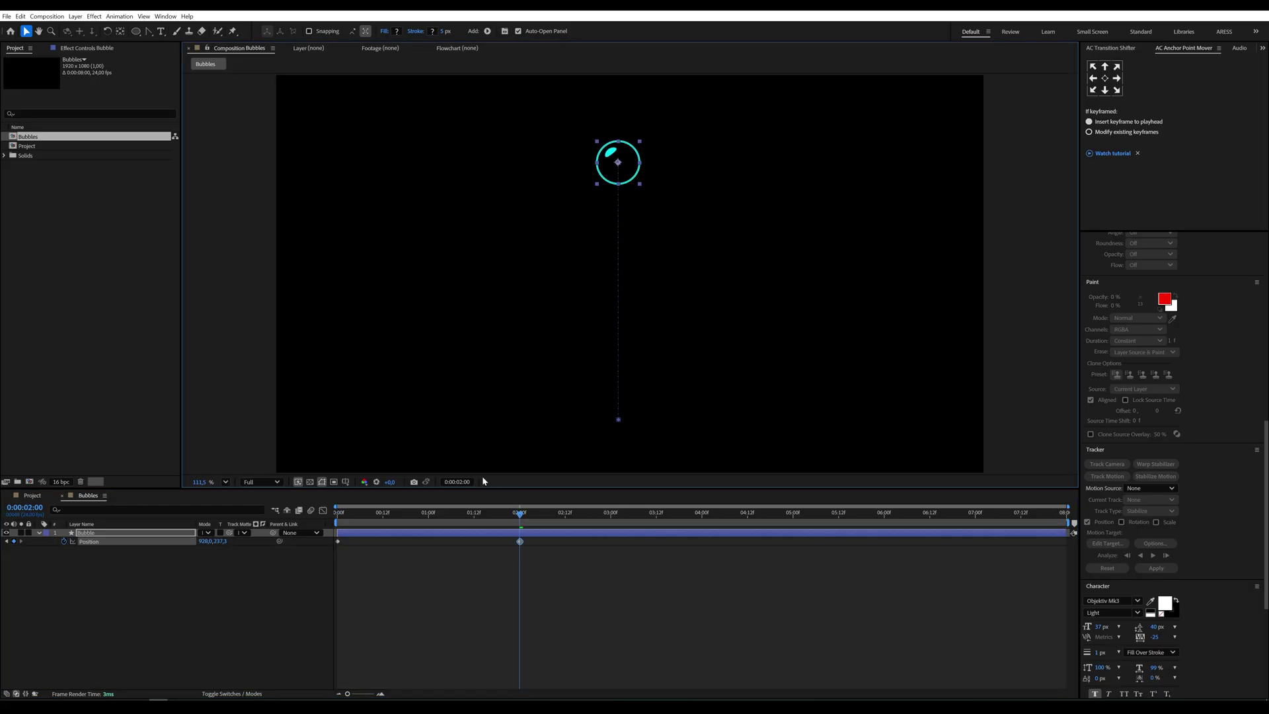
key("n")
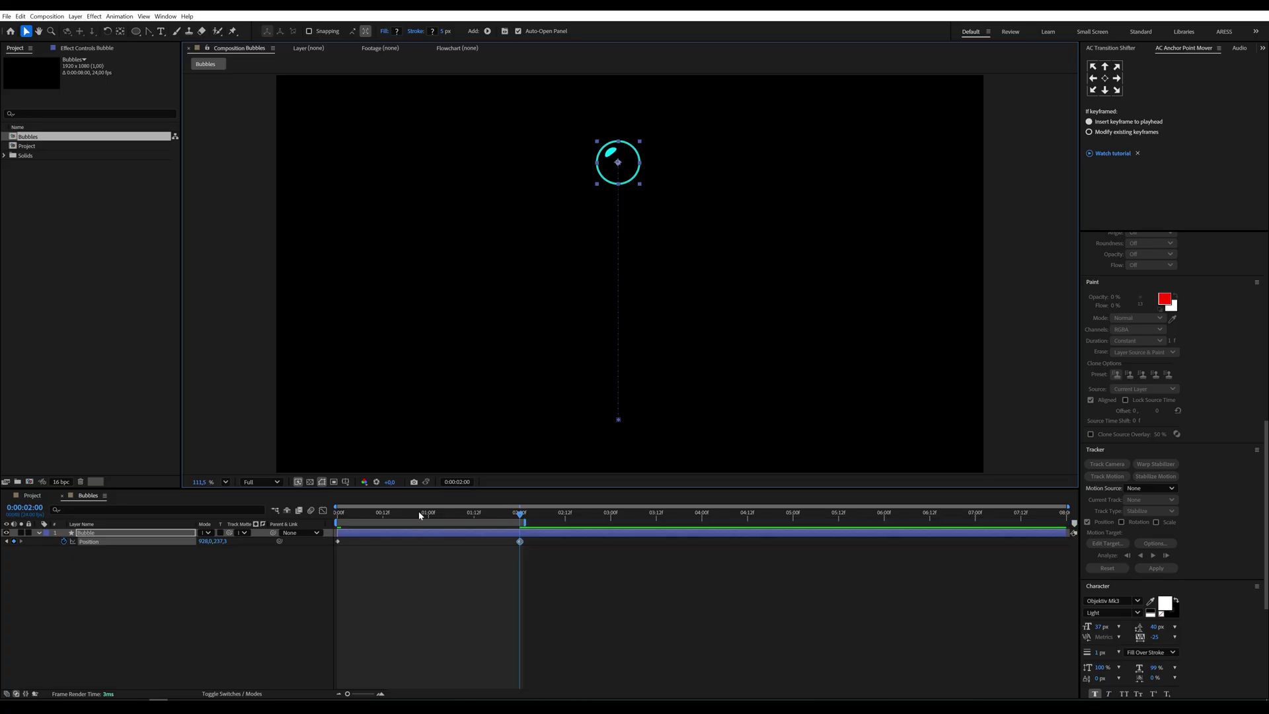
Step: Preview the bubble's rise from the start of the timeline
left_click_drag(380, 515, 321, 522)
key("space")
key("space")
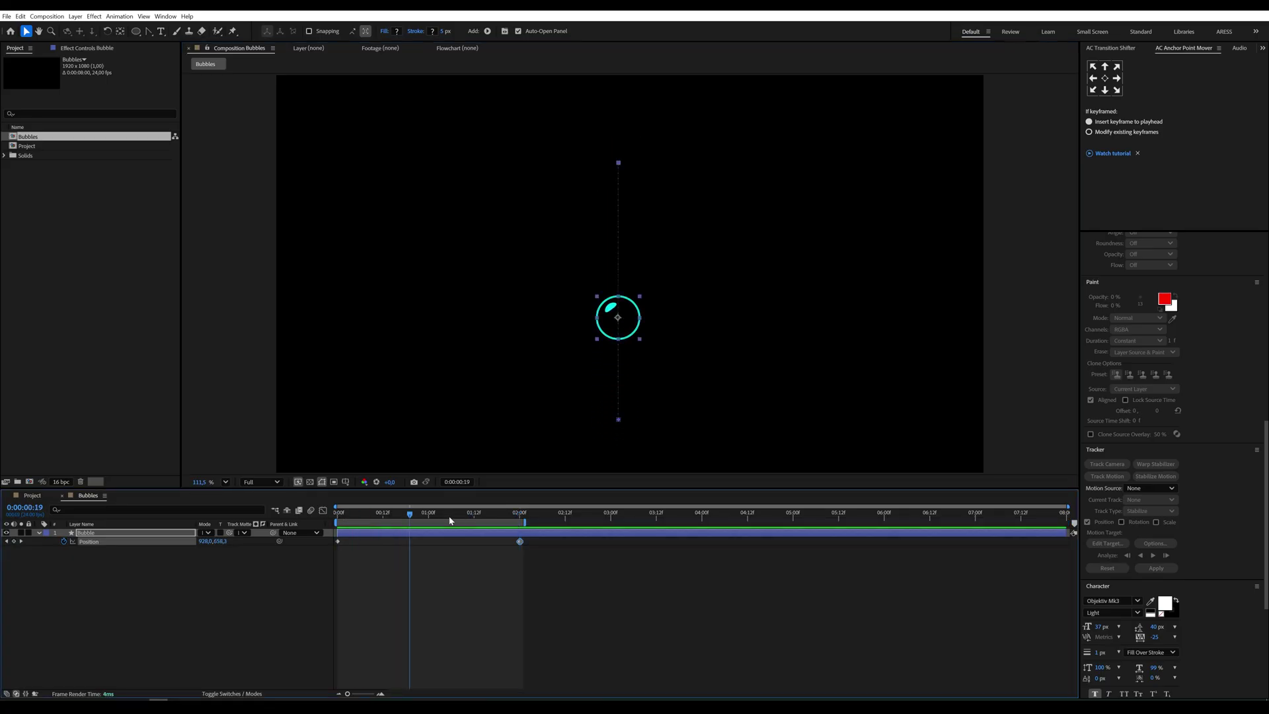
Step: Keyframe the Bubble layer's Scale at 0:00:00:00 and add a second 100% Scale keyframe at 0:00:01:00
key("shift+s")
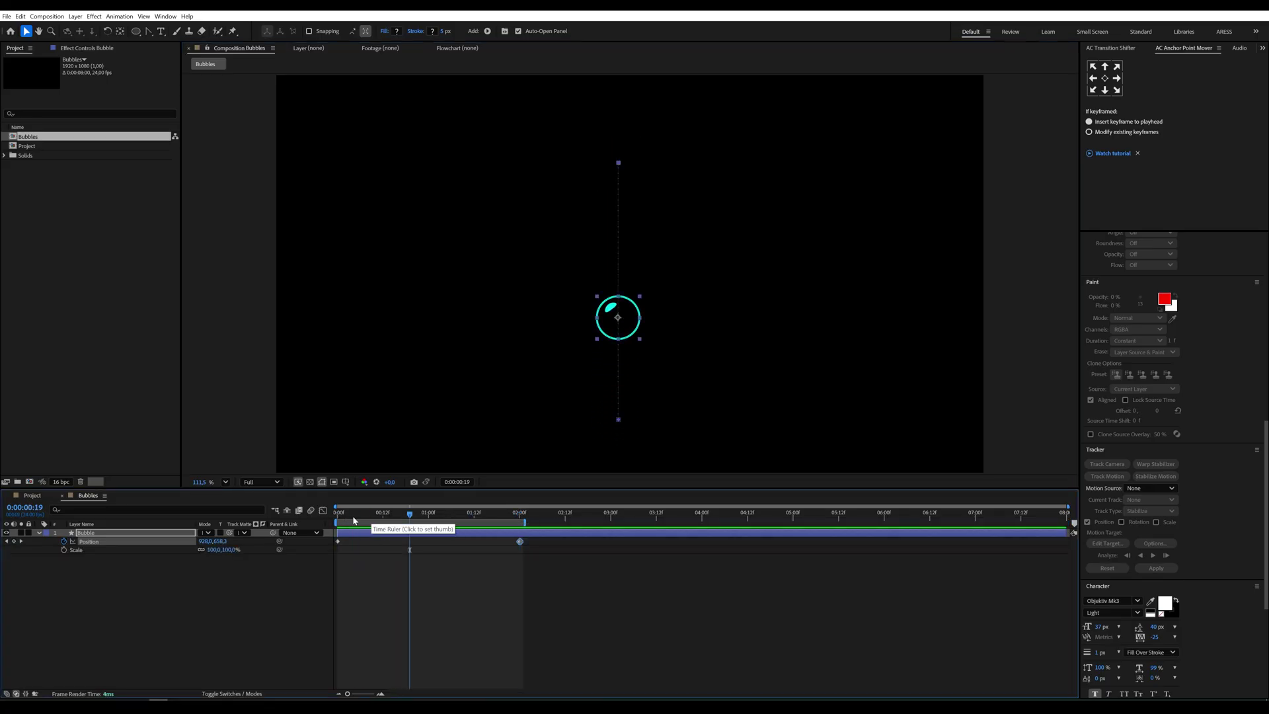
left_click_drag(368, 520, 333, 522)
left_click(64, 549)
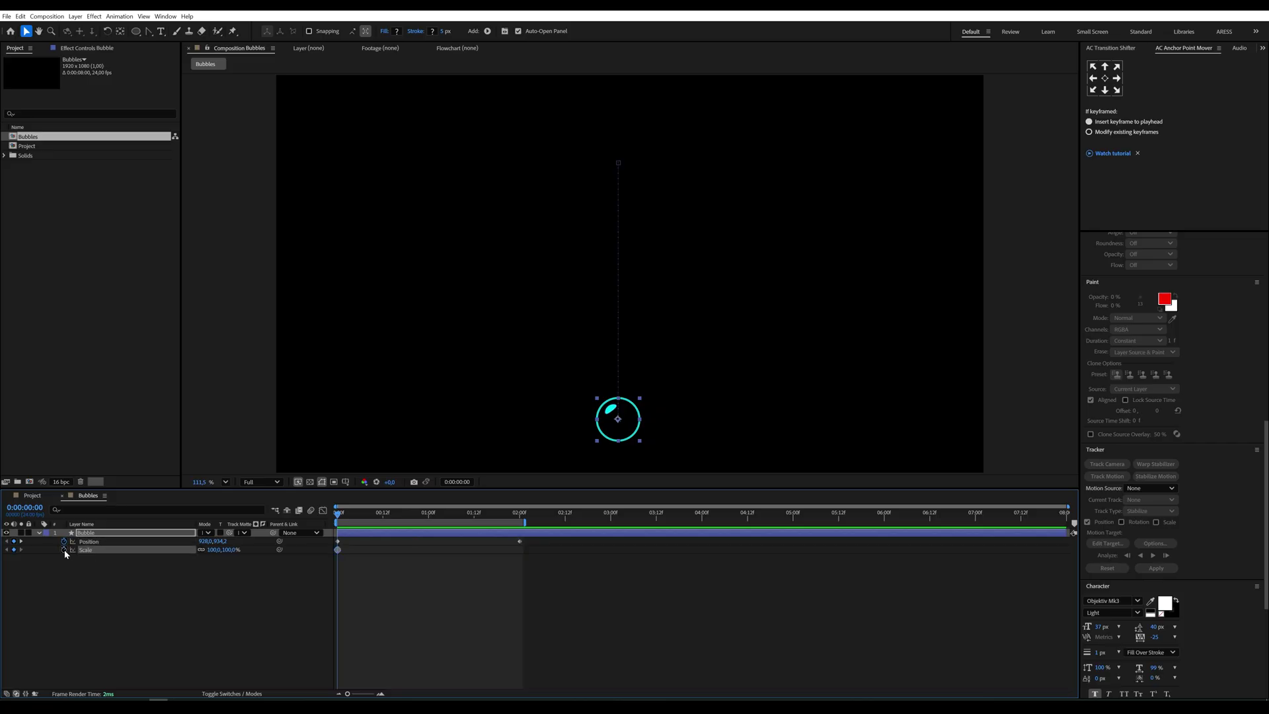
left_click(427, 515)
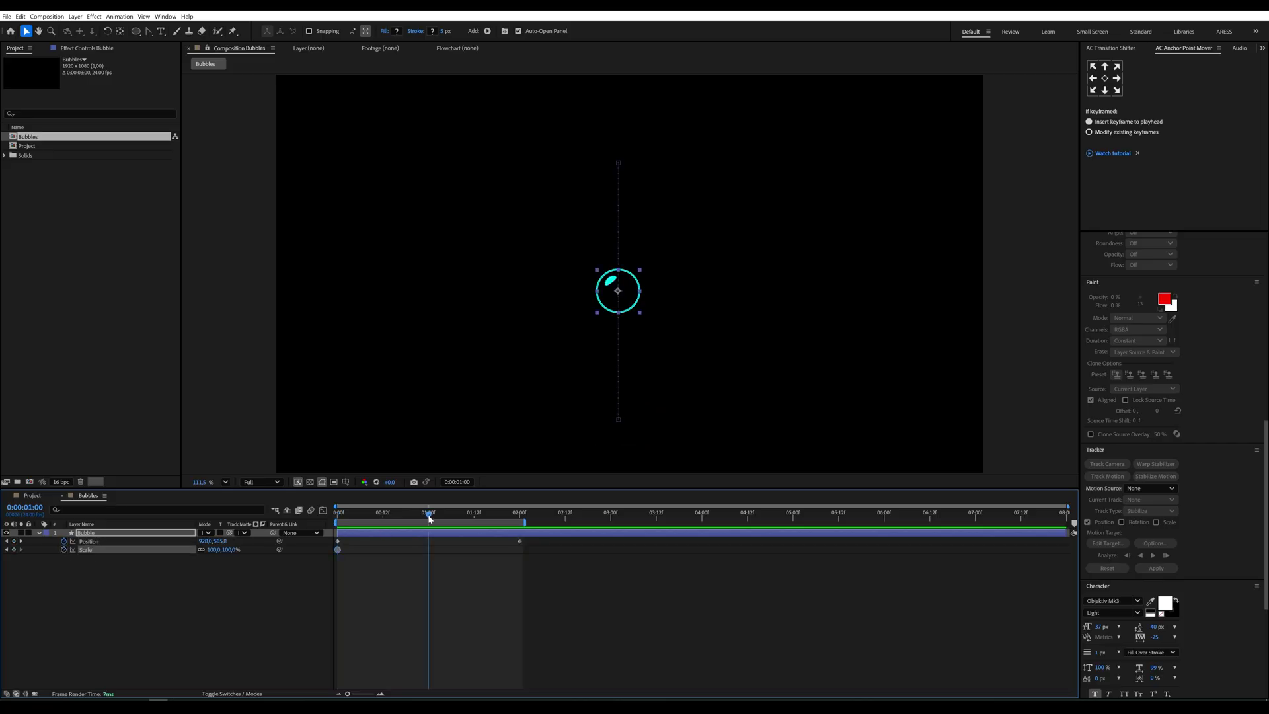
left_click(14, 549)
Step: Add a Scale keyframe at 0:00:02:00 and set the bubble's scale to 0% at both the first and last keyframes
left_click(21, 542)
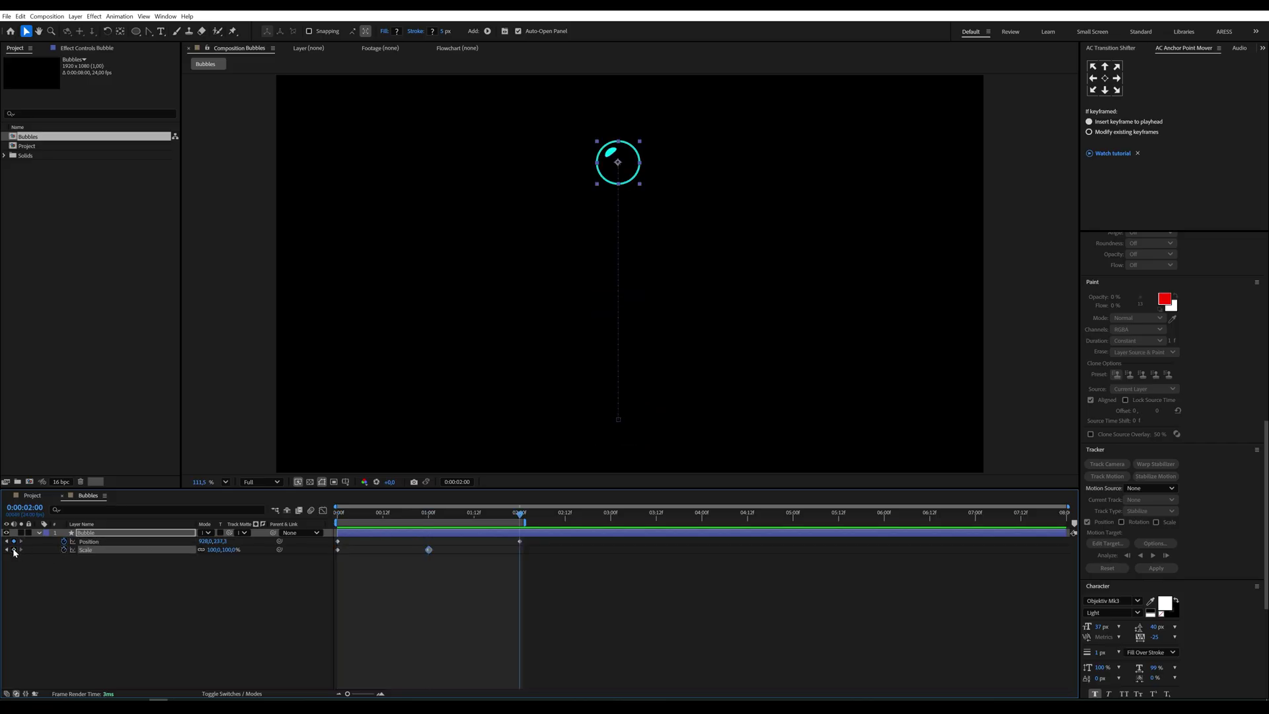
left_click(7, 550)
left_click(7, 549)
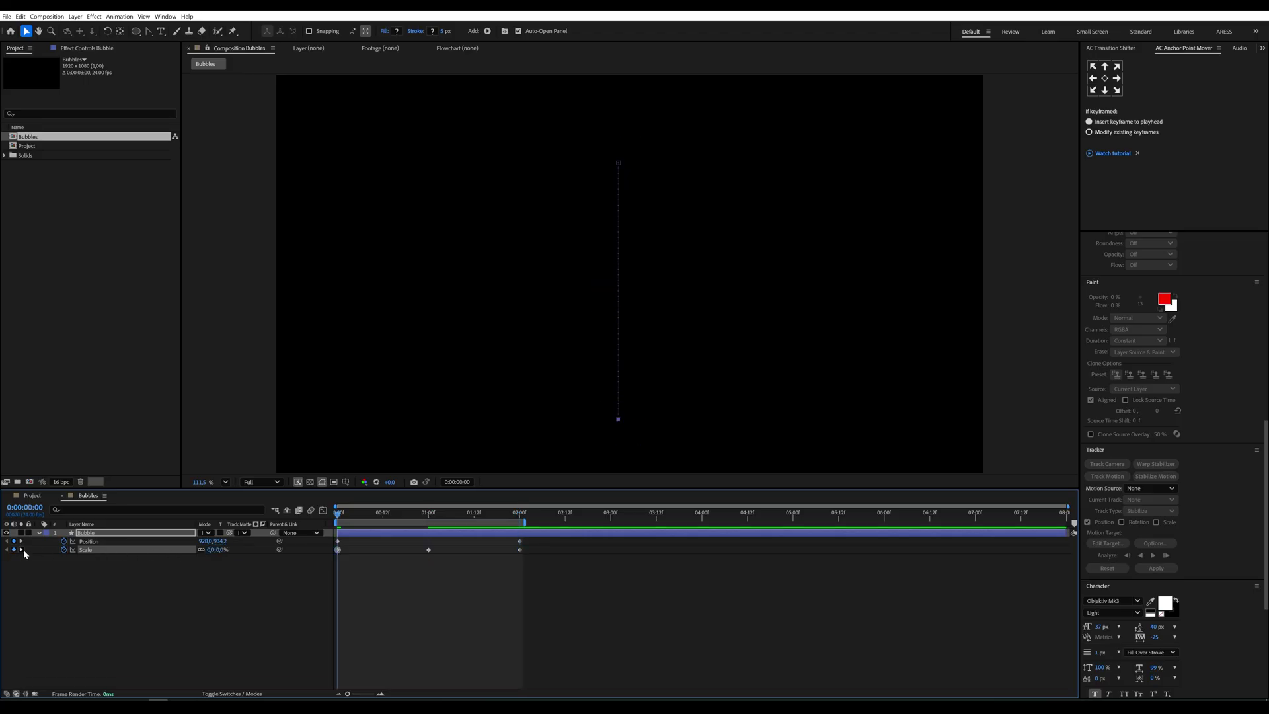
left_click(22, 549)
left_click(22, 549)
left_click(232, 549)
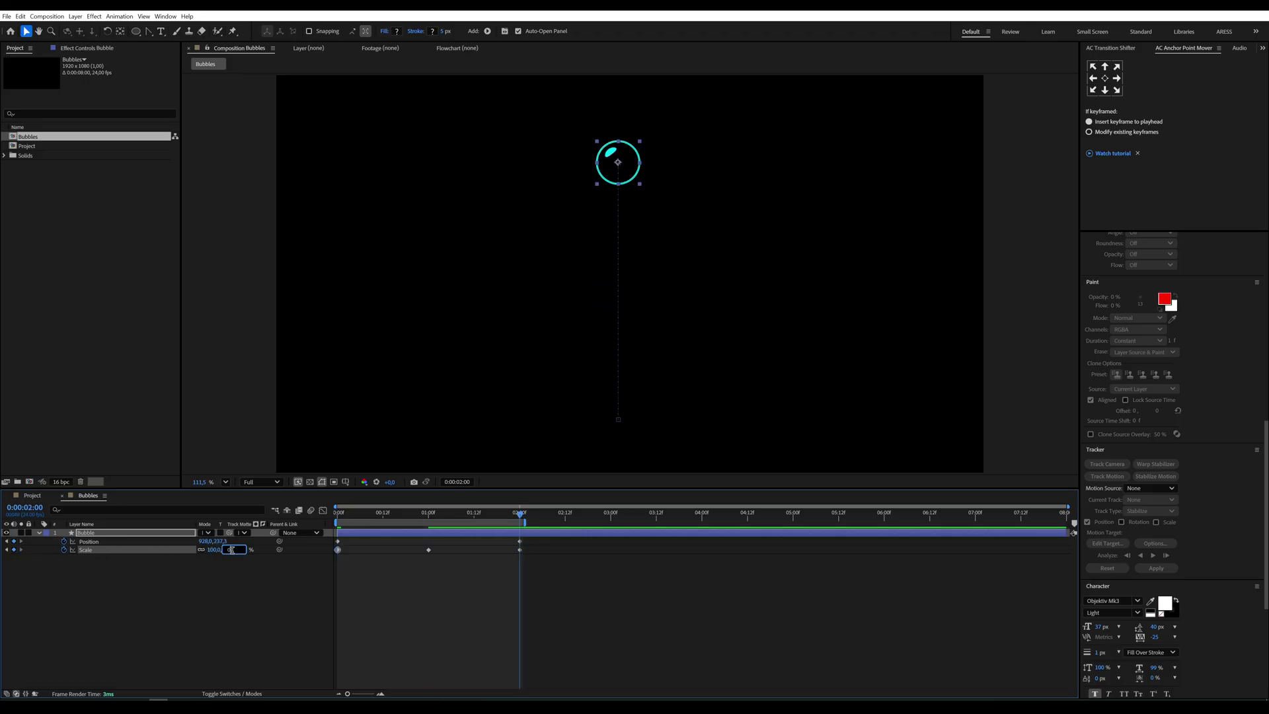
type("0")
key("Return")
Step: Apply Easy Ease to both of the bubble's position keyframes and preview the motion
left_click(279, 581)
left_click_drag(520, 545, 317, 514)
key("F9")
left_click(396, 572)
key("space")
key("space")
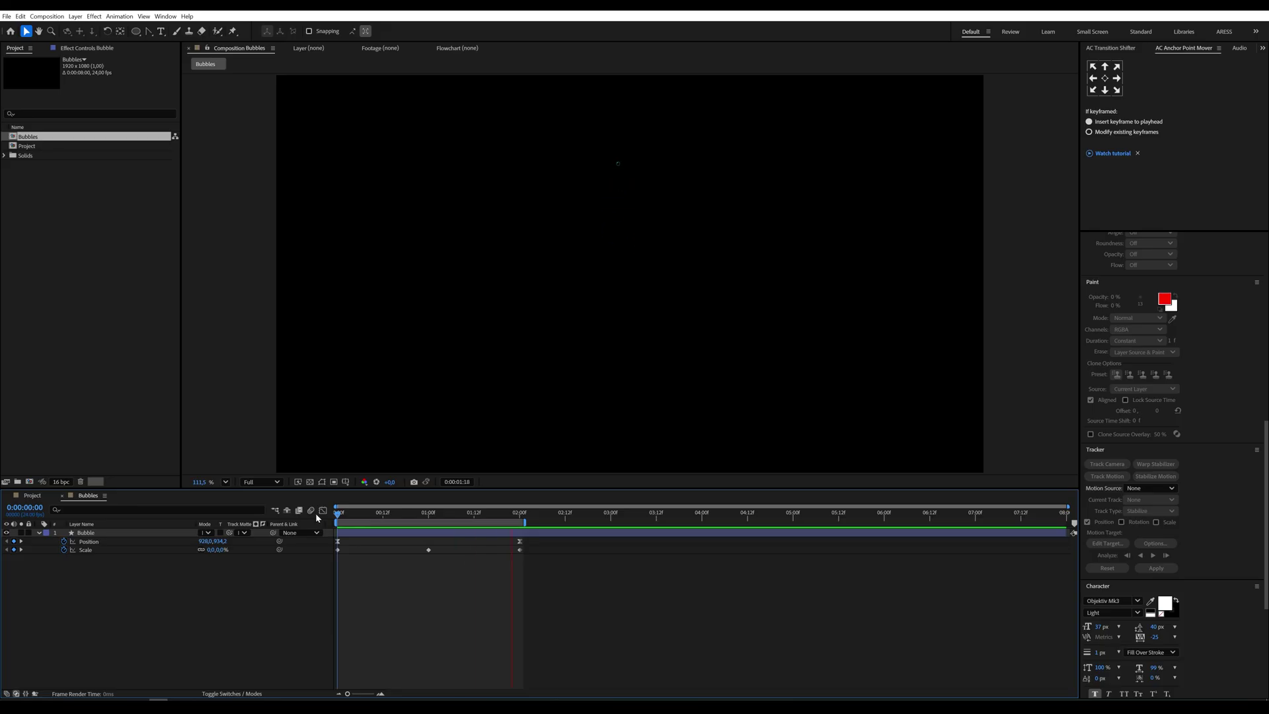
Step: Bend the bubble's straight motion path into an S-curve by pulling handles from both position keyframes, and preview it
left_click(121, 542)
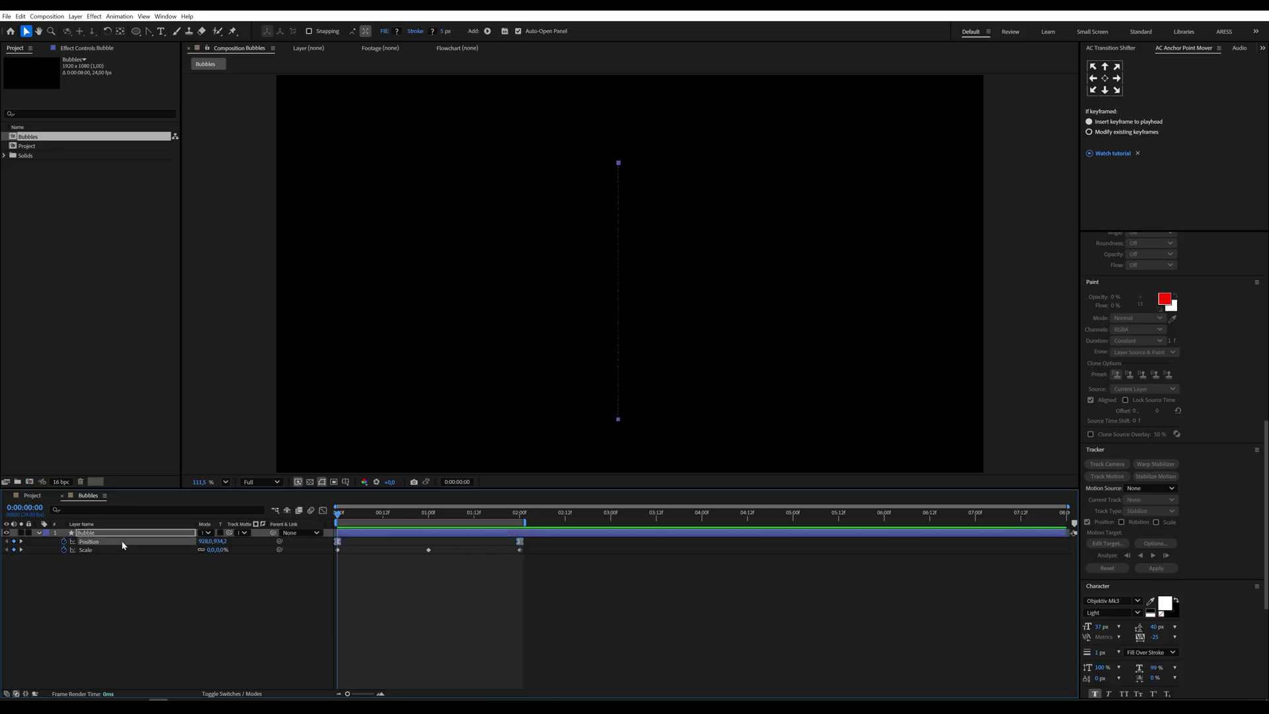
left_click(148, 31)
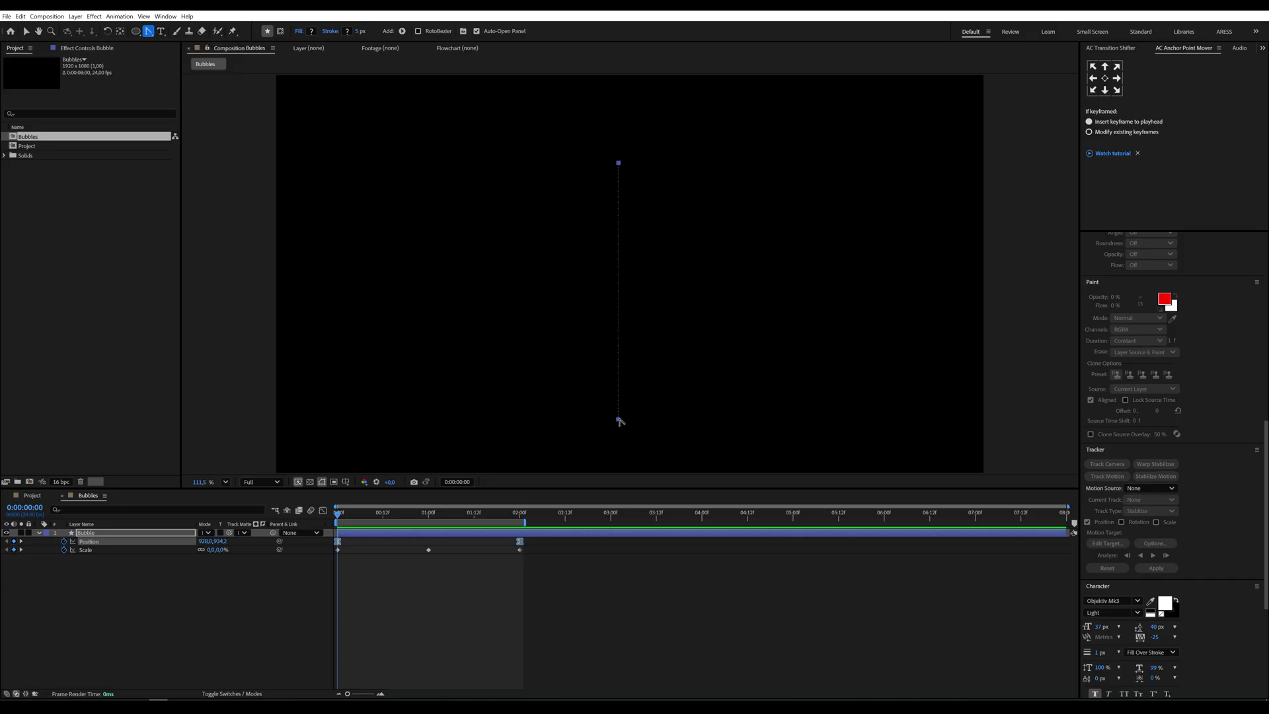
left_click_drag(619, 420, 720, 355)
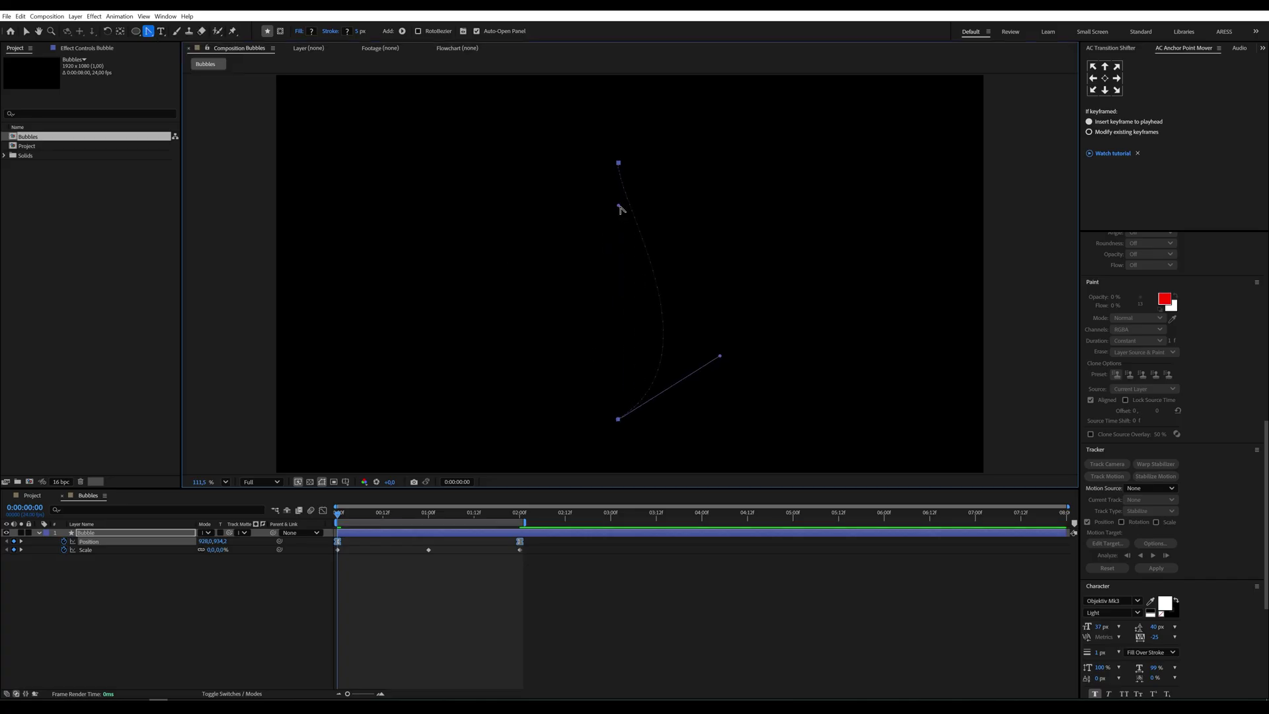
left_click_drag(620, 208, 539, 294)
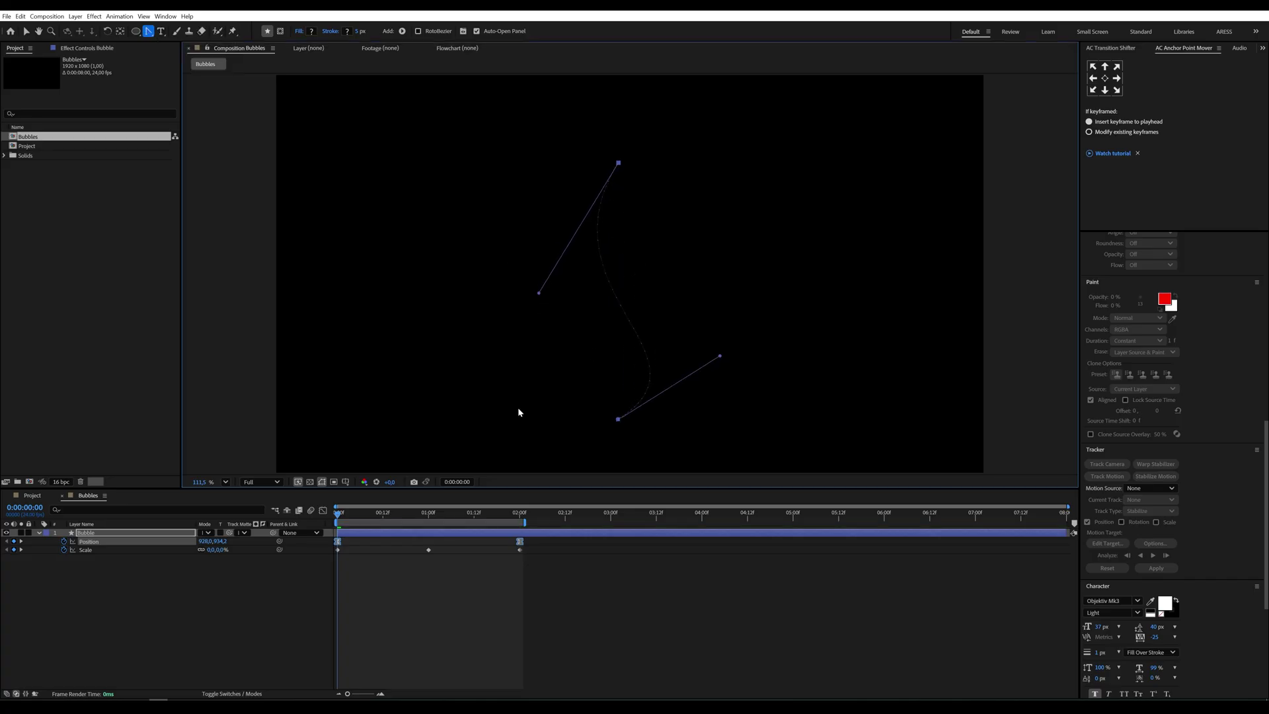
key("space")
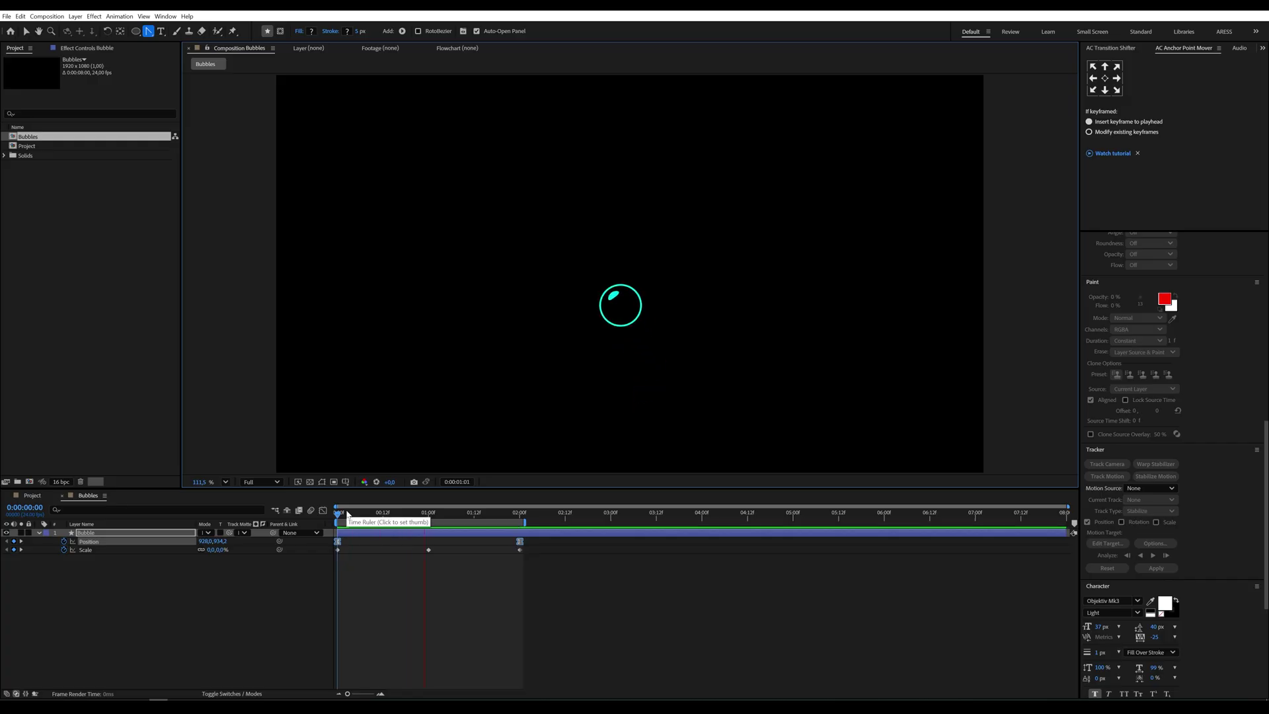
key("space")
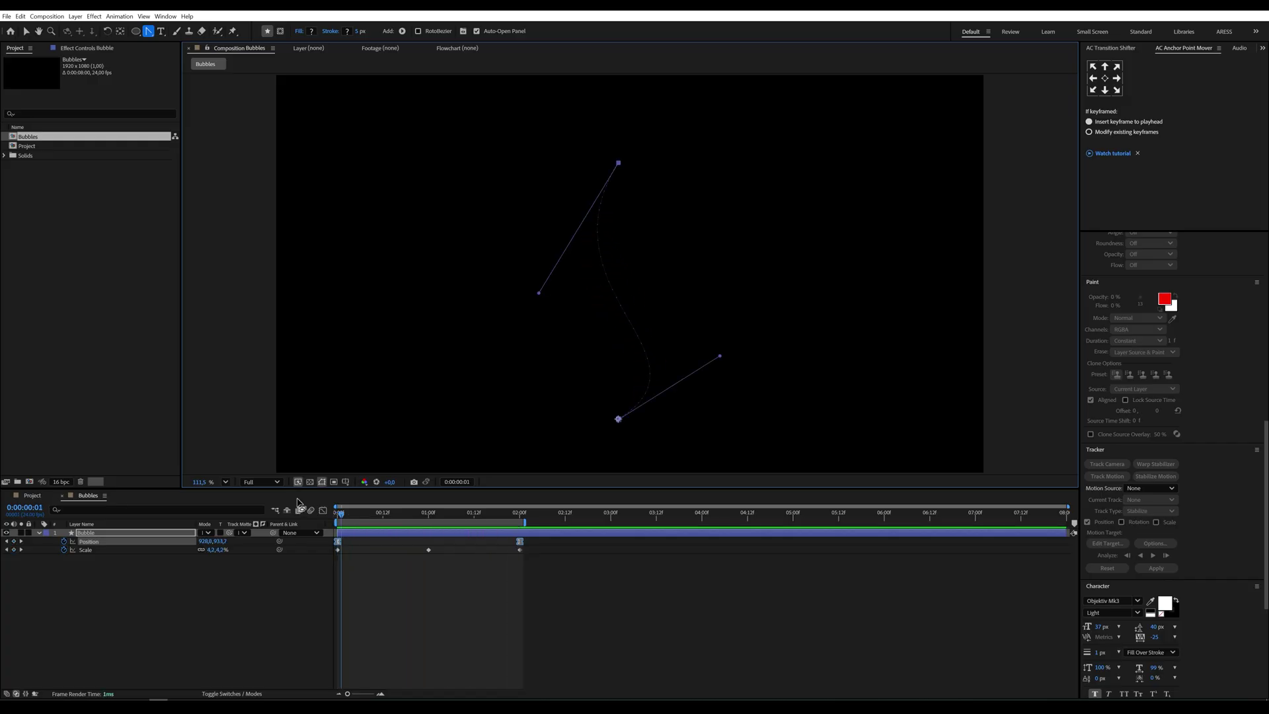
Step: Apply the Turbulent Displace effect to the Bubble layer and set its Amount to 25
scroll(1179, 358, "up", 6)
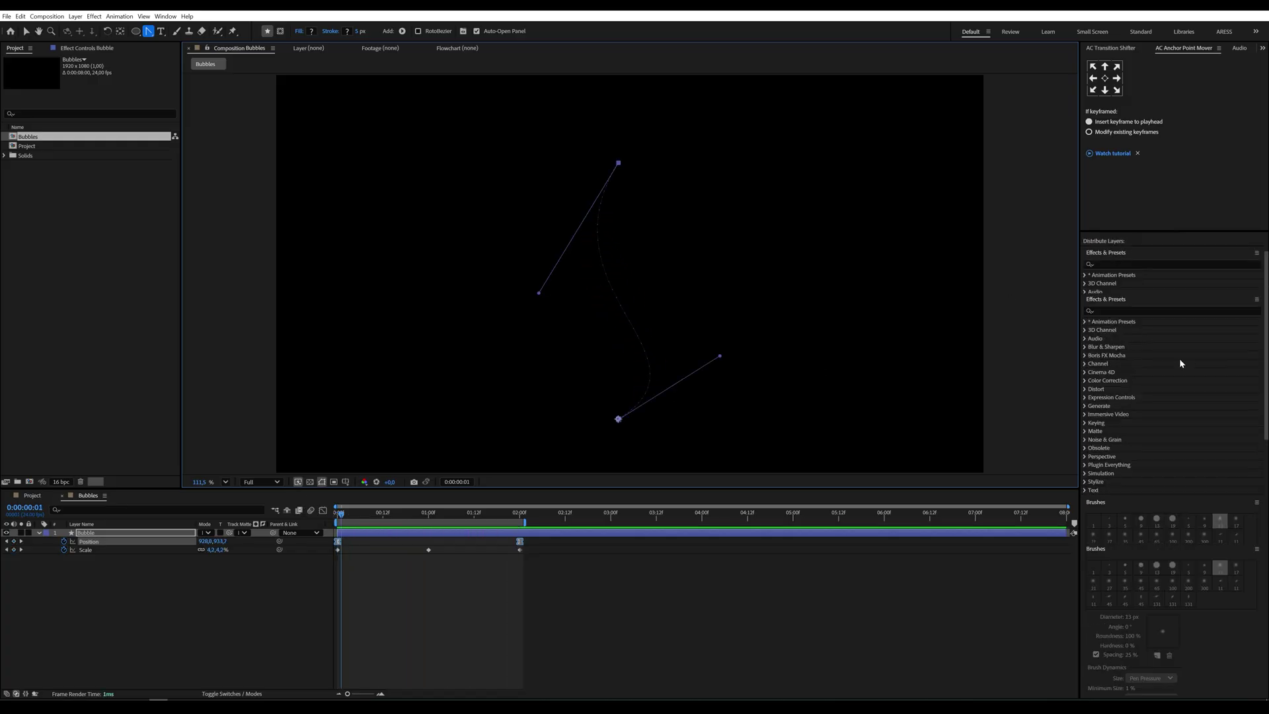
left_click(1122, 310)
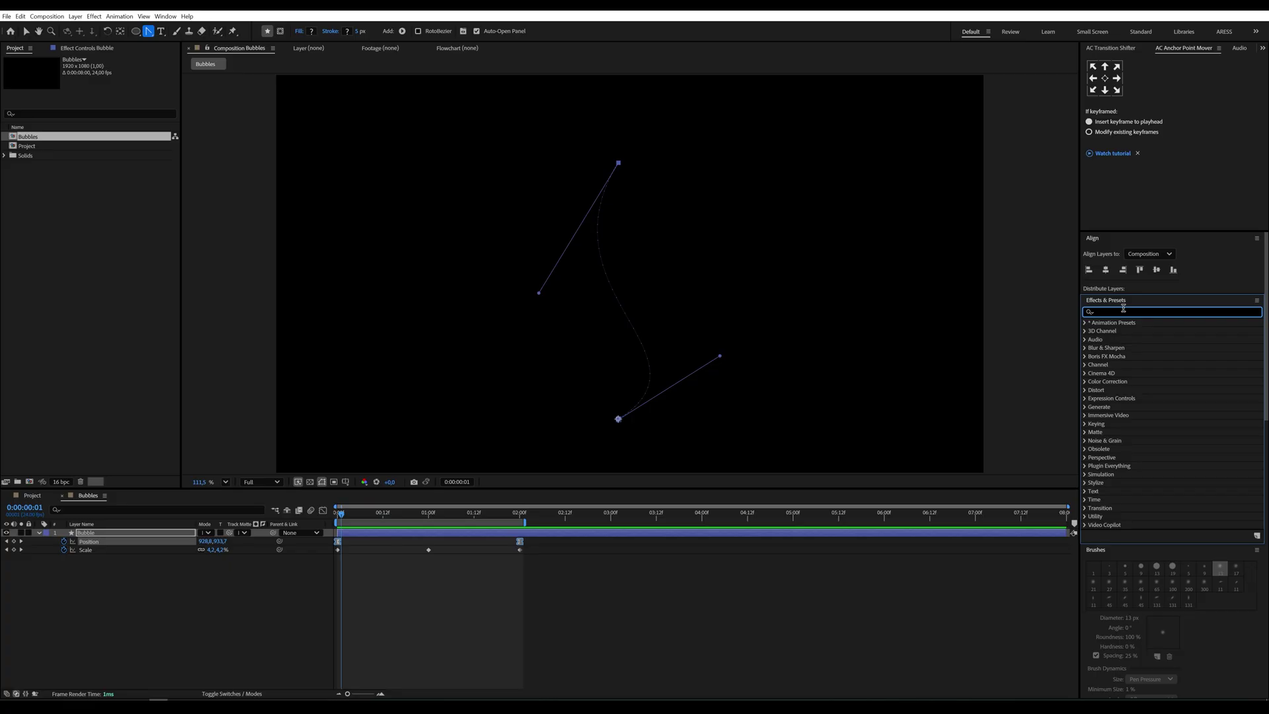
type("turbul")
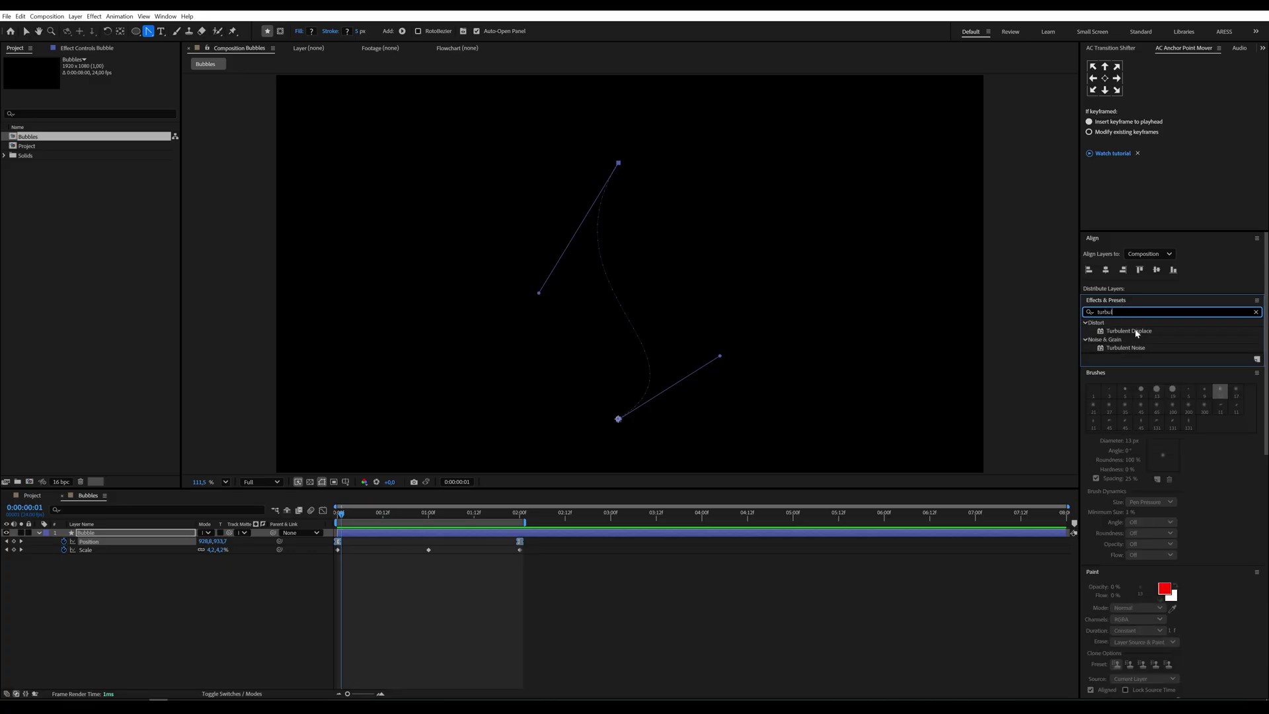
left_click_drag(1136, 333, 181, 534)
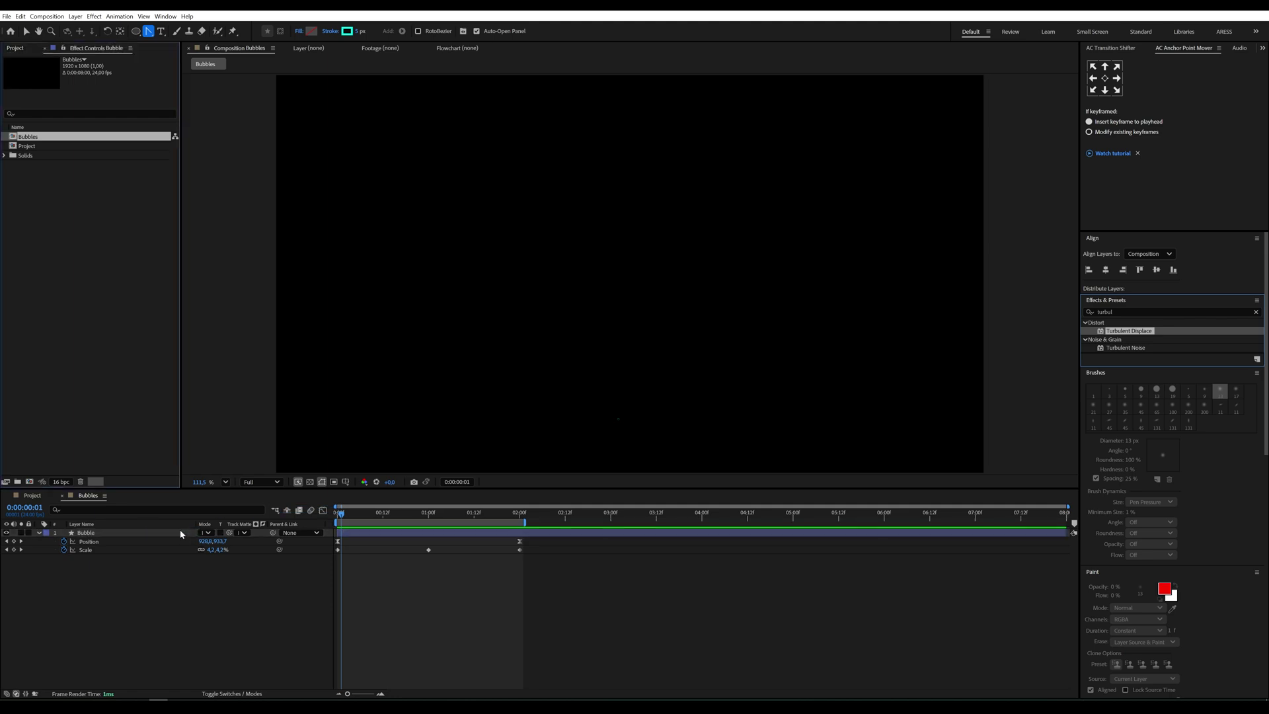
key("v")
left_click_drag(374, 514, 441, 515)
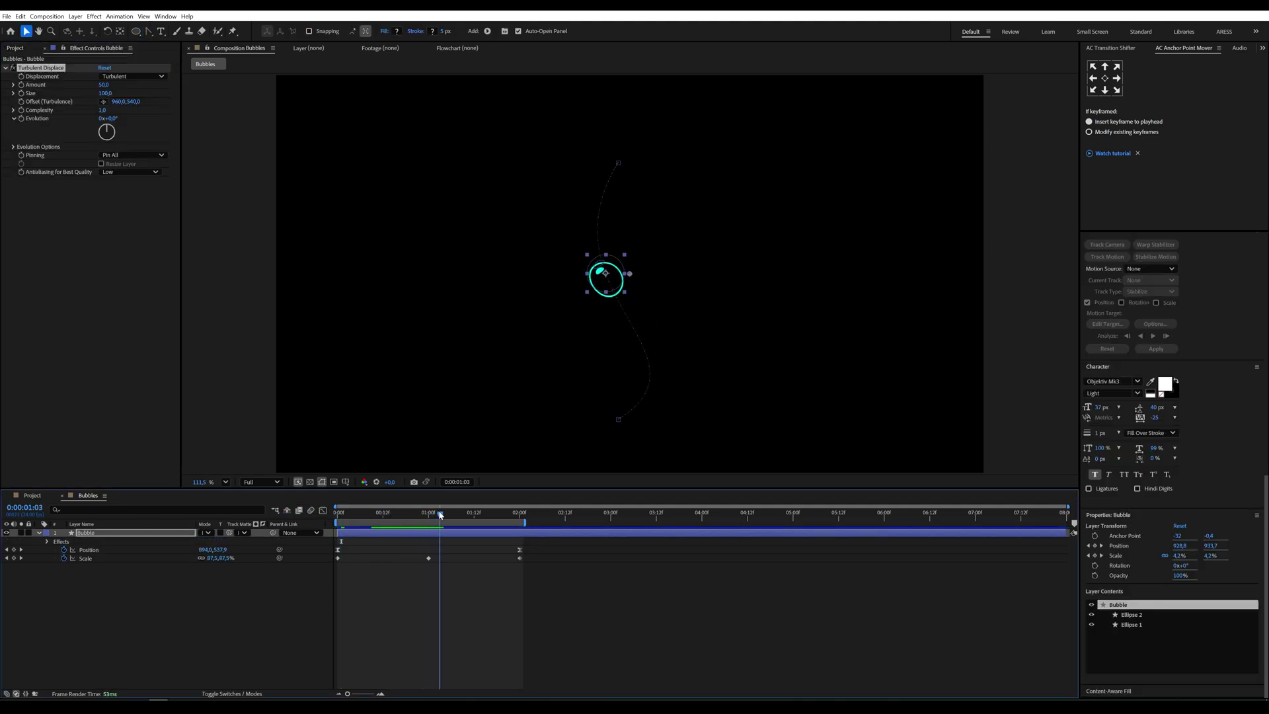
left_click(104, 85)
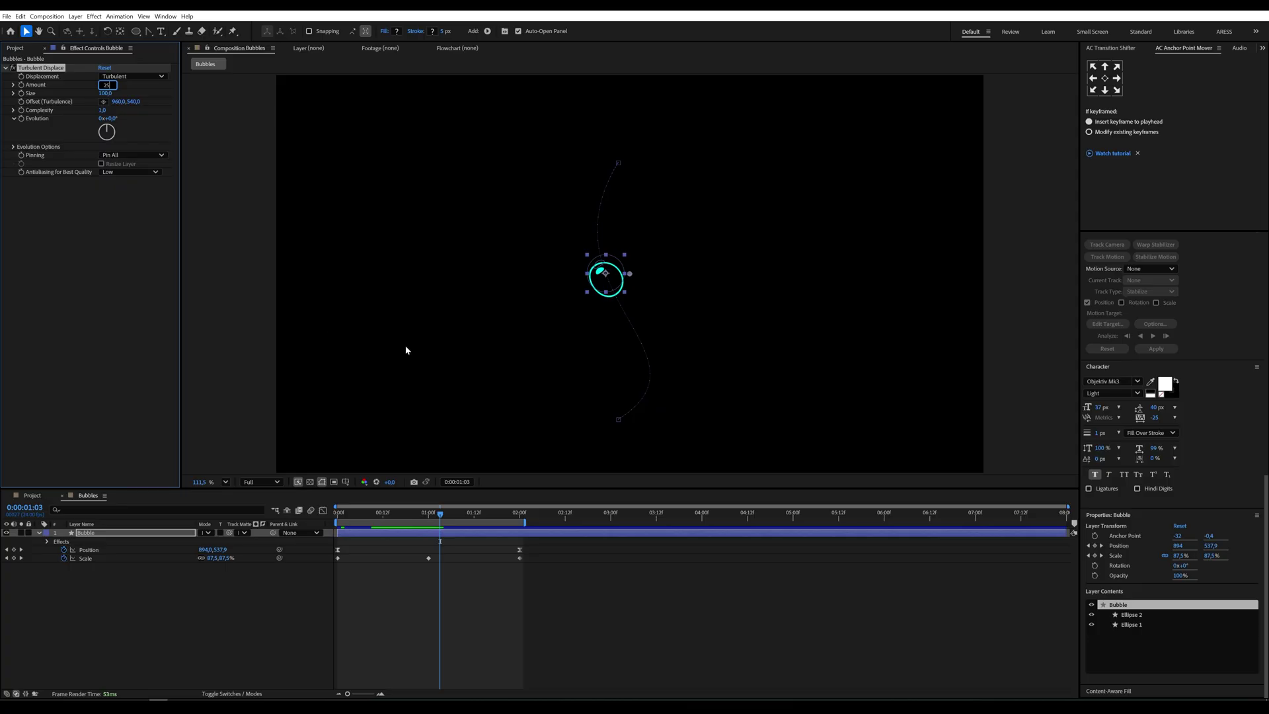
key("Return")
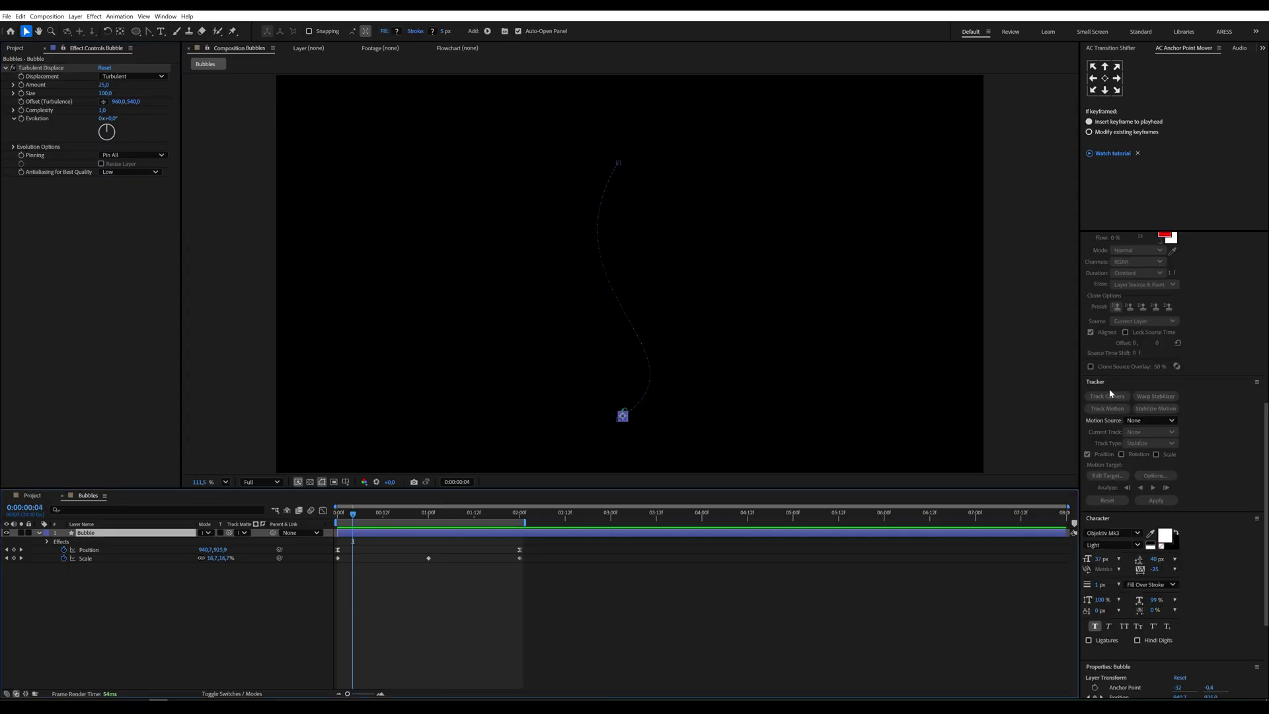
Step: Apply the Deep Glow effect to the Bubble layer with a Radius of about 345 and an Exposure of 0.06
scroll(1110, 393, "up", 5)
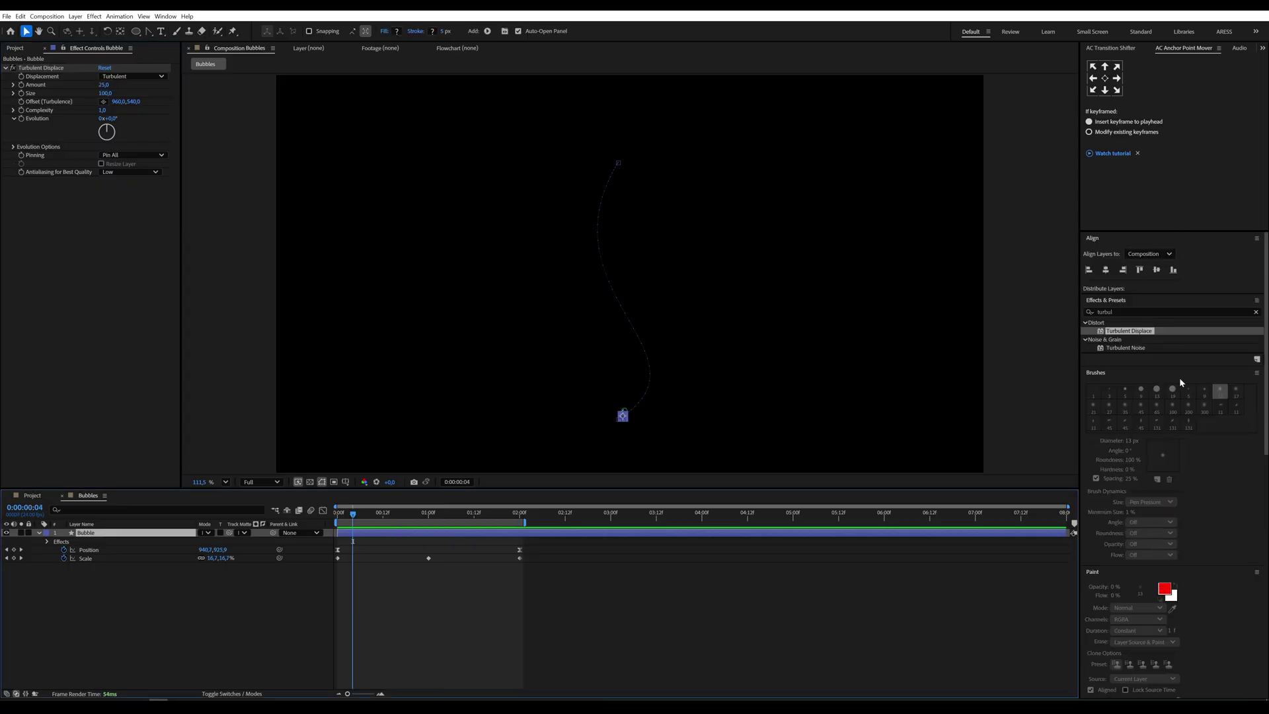
left_click(1119, 312)
type("dee")
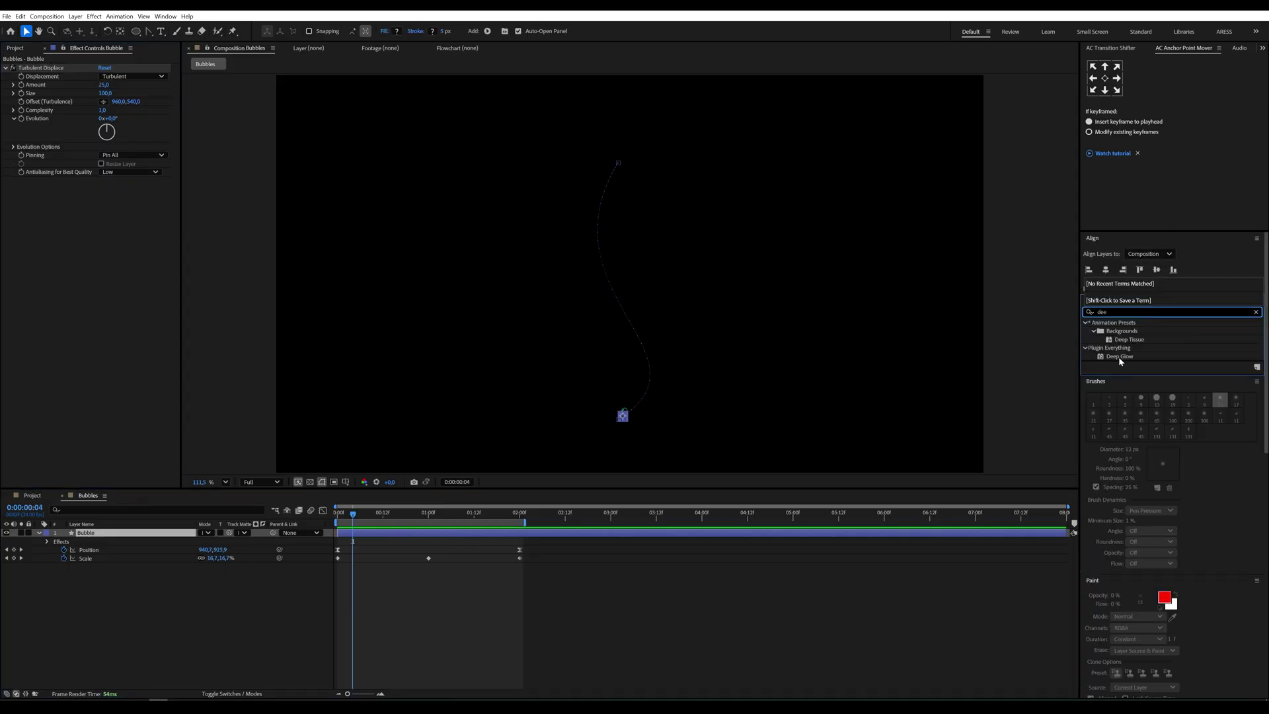
left_click_drag(1120, 360, 627, 418)
left_click_drag(402, 515, 432, 513)
mouse_move(106, 199)
left_mouse_down()
mouse_move(65, 213)
mouse_move(104, 216)
left_mouse_up()
left_click(319, 590)
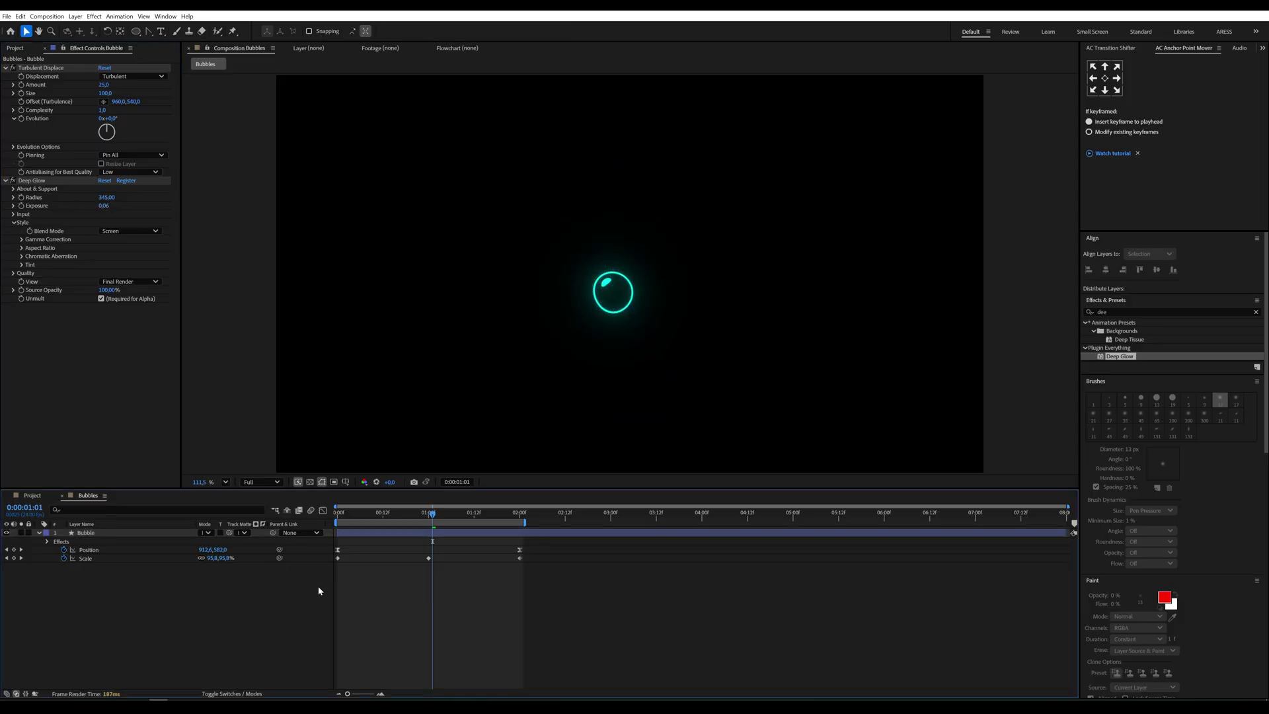
Step: Extend the work area to the composition's end and trim the Bubble layer's out point to 0:00:02:00
left_click_drag(522, 522, 1067, 522)
key("k")
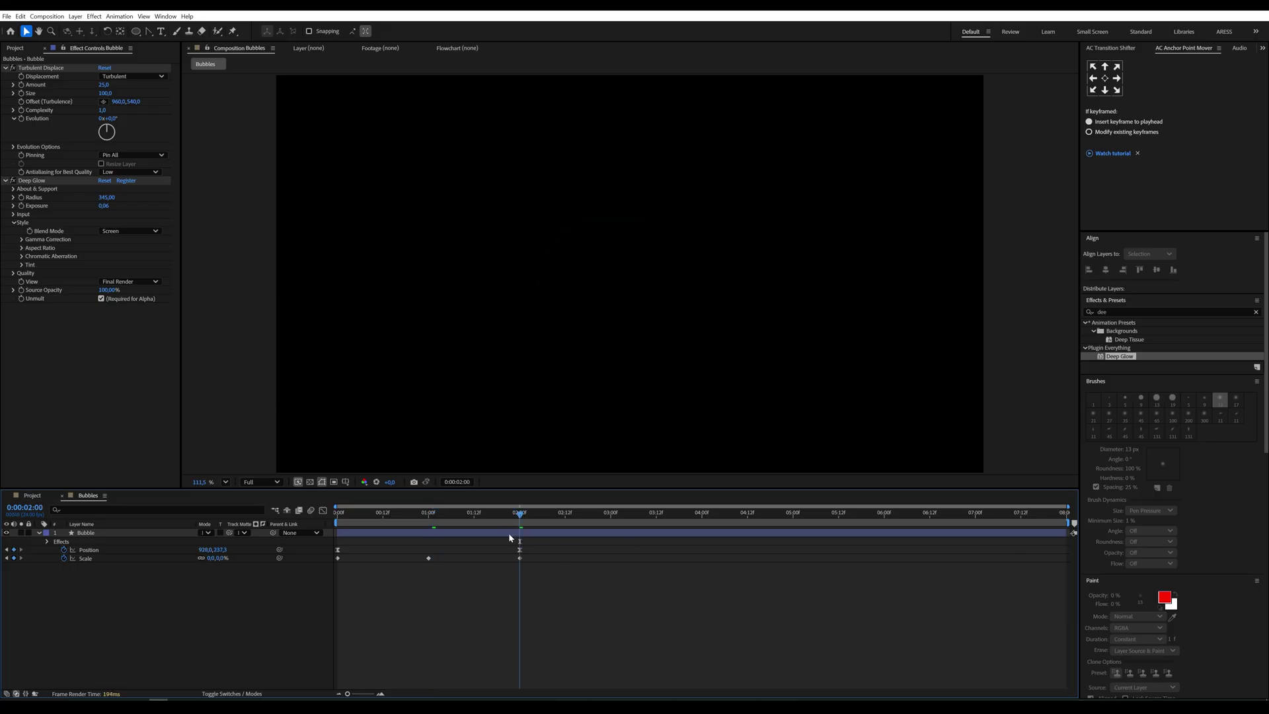
left_click(509, 533)
key("alt+bracketright")
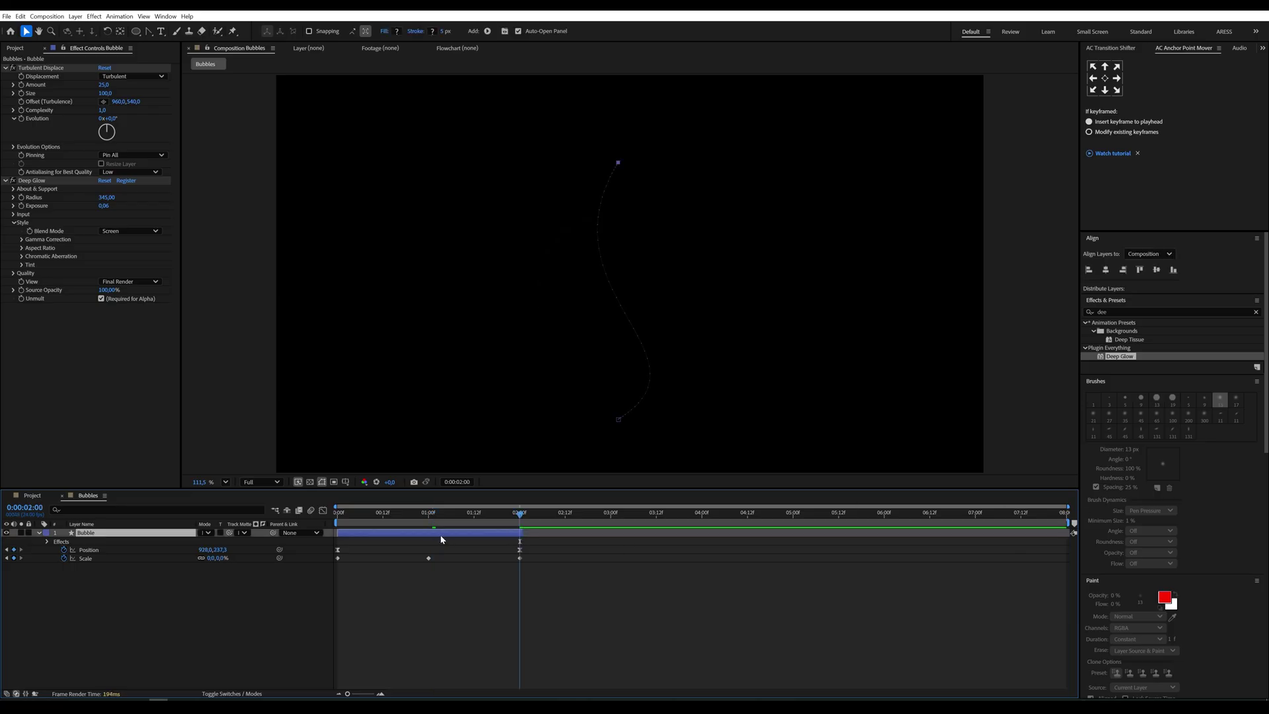
Step: Duplicate the Bubble layer four times, staggering the copies to start at about 0.25, 1.6, 3.5 and 5.5 seconds
key("ctrl+d")
mouse_move(382, 534)
left_mouse_down()
mouse_move(864, 533)
mouse_move(385, 533)
left_mouse_up()
key("ctrl+d")
key("ctrl+d")
key("ctrl+d")
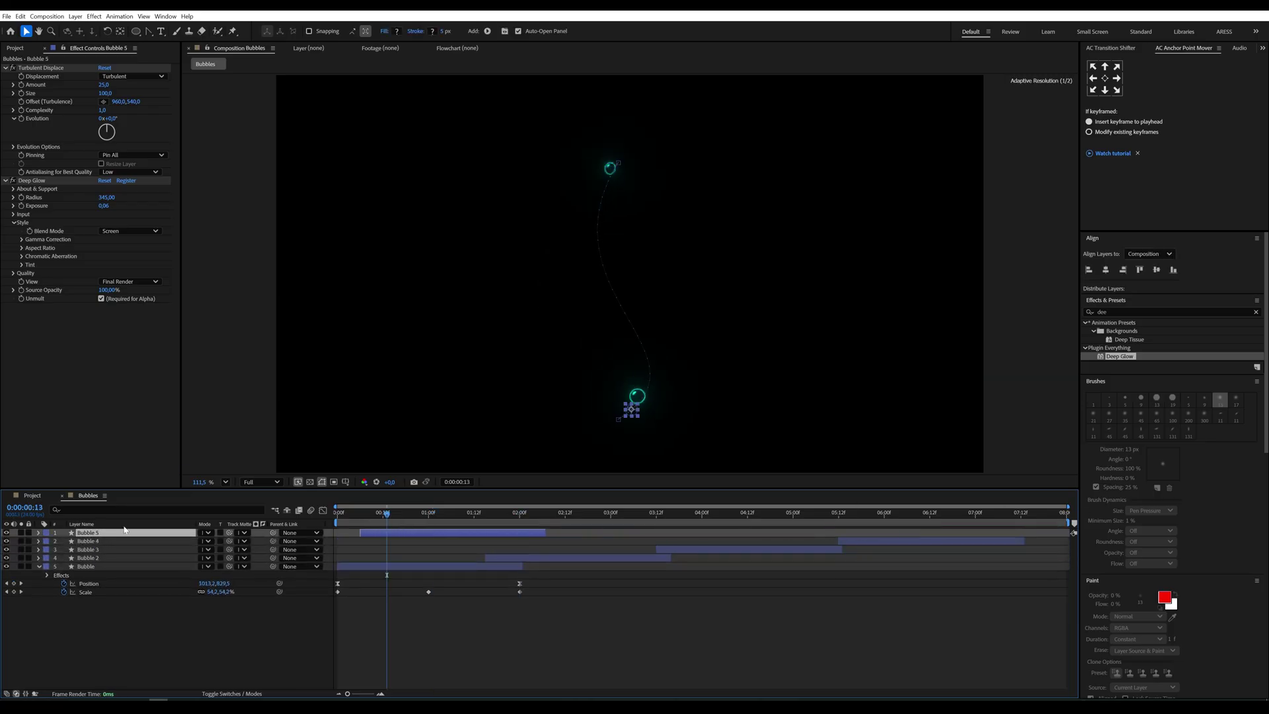
Step: Shift Bubble 5's whole motion path to the left and set its middle Scale keyframe to 40%
key("p")
left_click(105, 542)
left_click_drag(205, 541, 159, 545)
key("shift+s")
key("k")
key("k")
left_click(215, 549)
type("40")
key("Return")
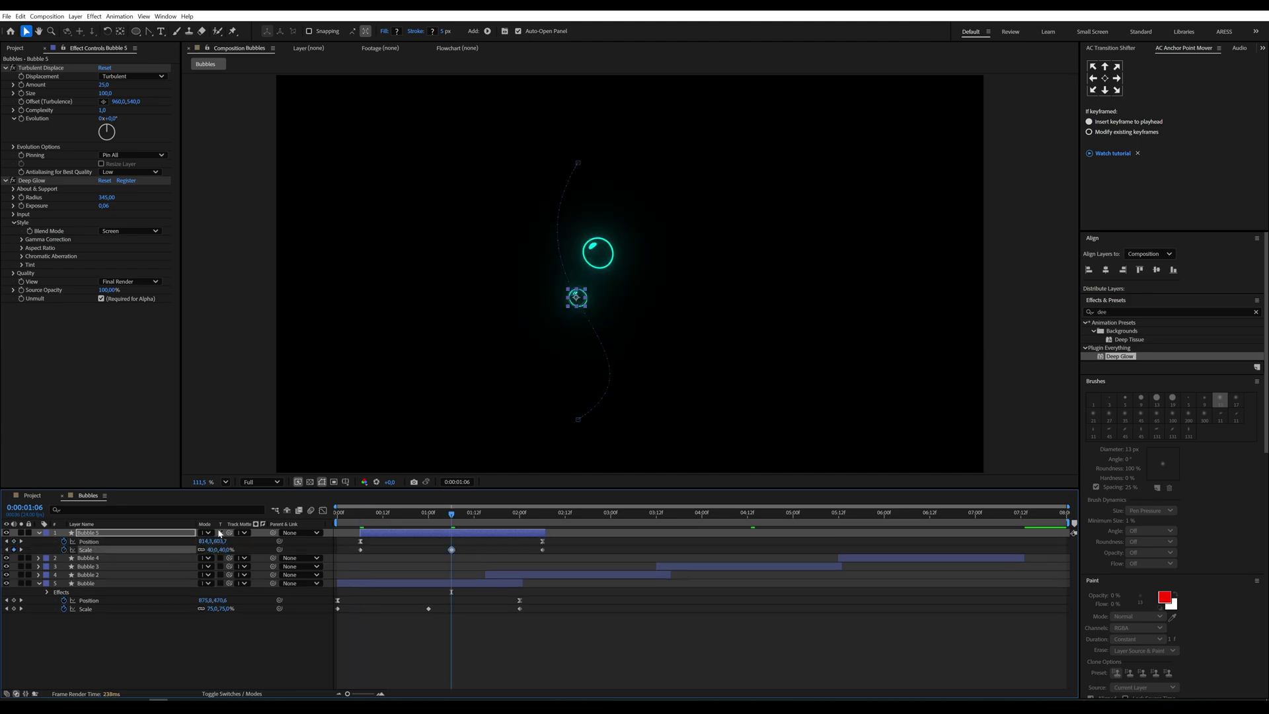
Step: Duplicate Bubble 5 three times, staggering the copies to start at about 0.6, 2.8 and 5.5 seconds
left_click(428, 533)
key("ctrl+d")
left_click_drag(428, 533, 457, 534)
key("ctrl+d")
key("ctrl+d")
Step: Shift Bubble 8's whole motion path right and slightly down, and set its middle Scale keyframe to 20%
key("p")
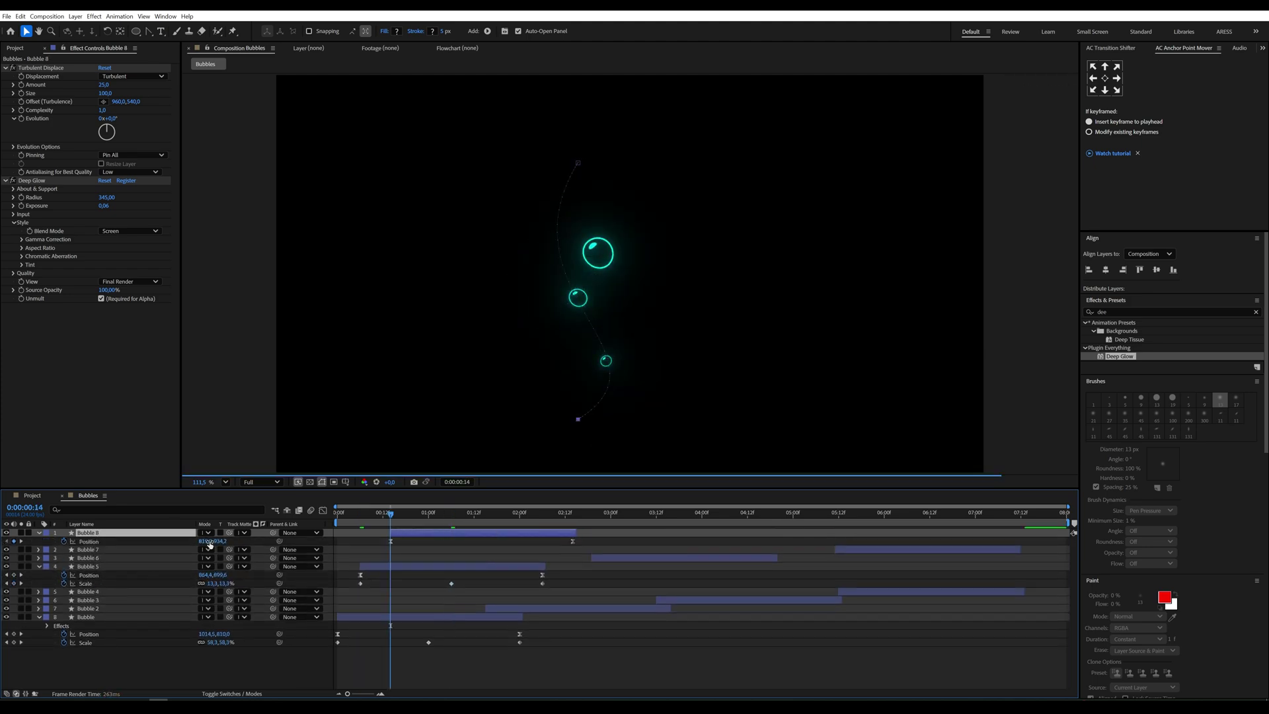
left_click(89, 542)
left_click_drag(205, 541, 242, 542)
key("s")
left_click(21, 541)
left_click(215, 541)
type("20")
key("Return")
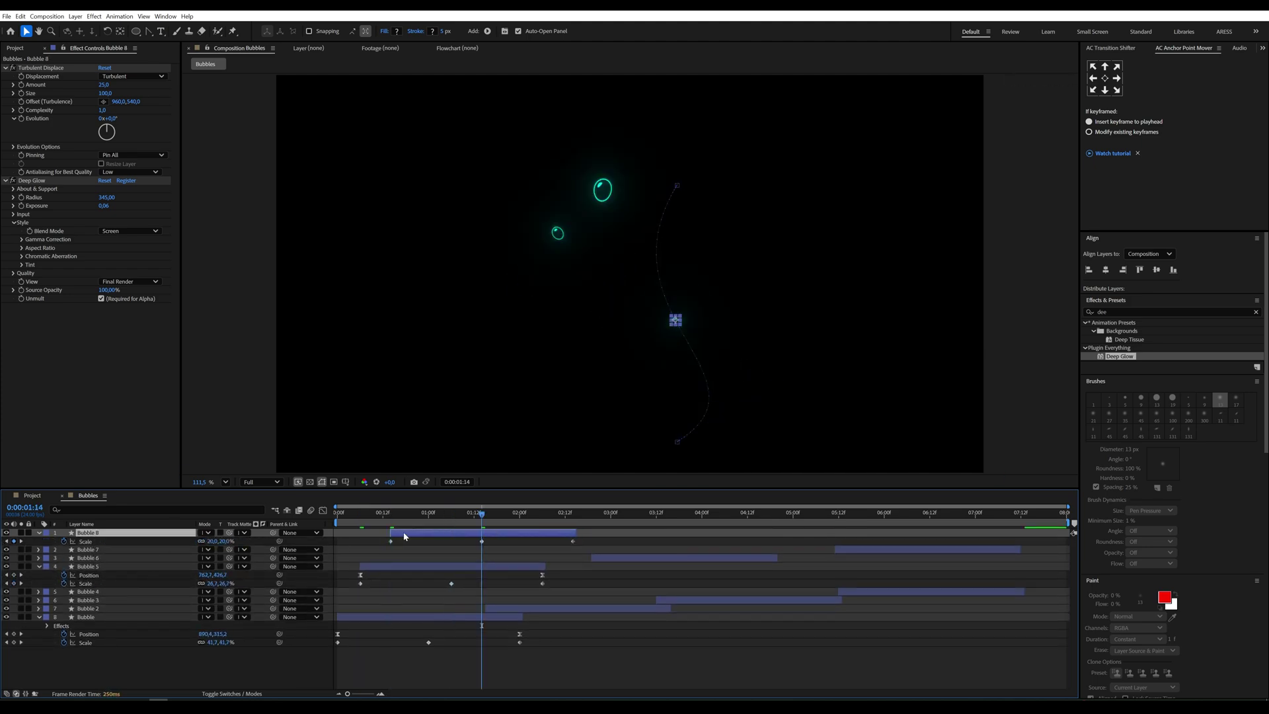
Step: Duplicate Bubble 8 three times, spread the four layers to start at about 0, 1.7, 3.8 and 5.9 seconds, and preview
key("ctrl+d")
left_click_drag(404, 534, 531, 542)
key("ctrl+d")
left_click_drag(530, 541, 910, 543)
key("ctrl+d")
left_click(337, 514)
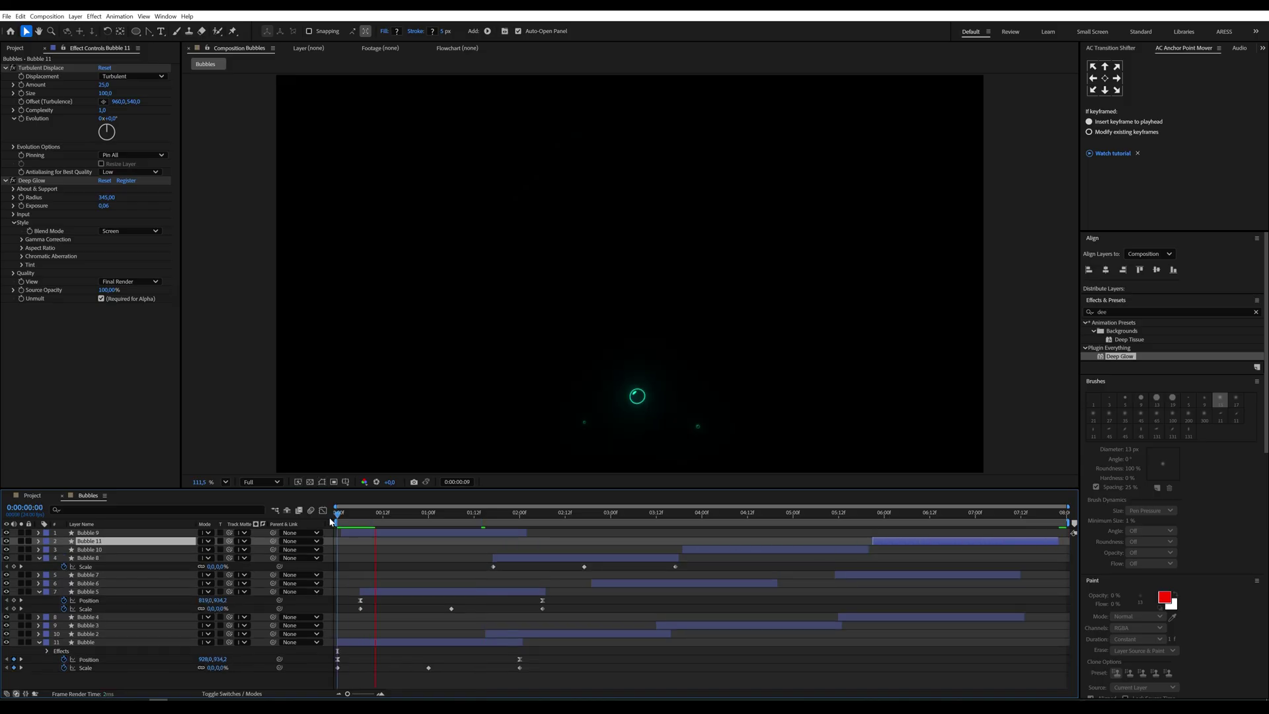
Step: Duplicate Bubble 9, start the copy at about 0:00:00:23, and shift its motion path left to about X 934
left_click_drag(337, 514, 511, 534)
left_click(444, 533)
key("ctrl+d")
left_click(508, 514)
key("p")
left_click(6, 542)
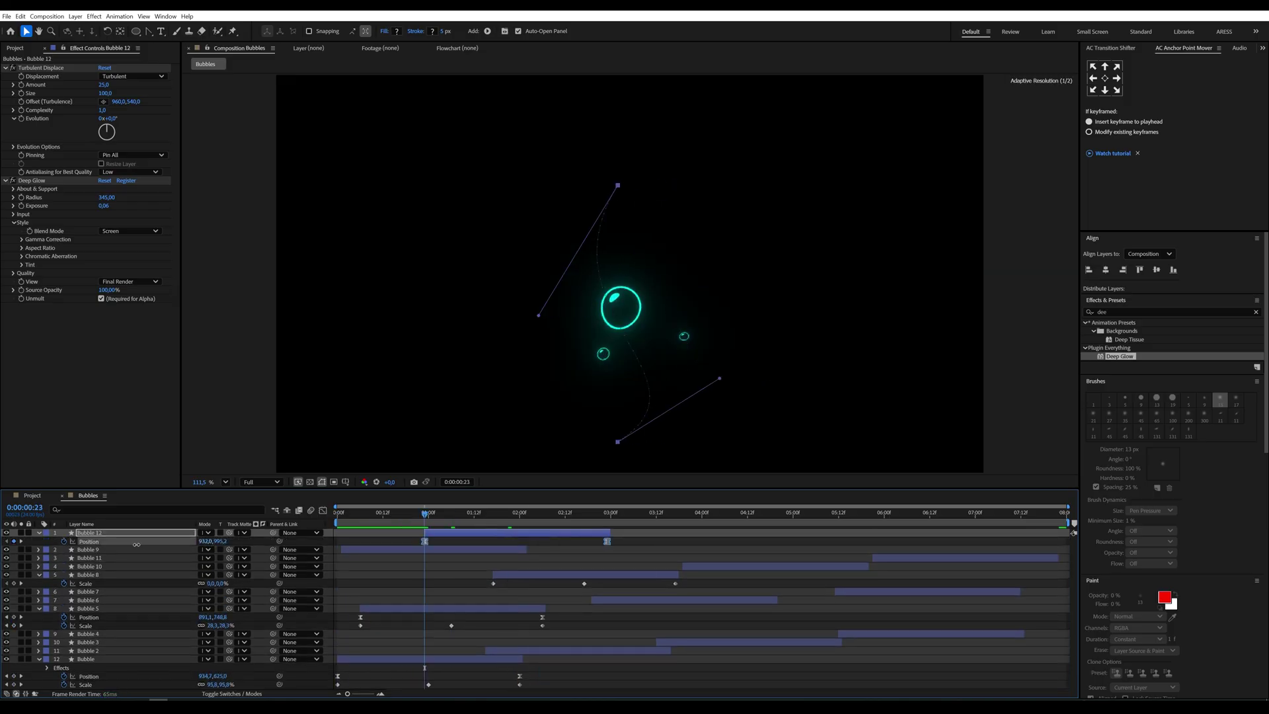
left_click_drag(723, 377, 760, 367)
Step: Duplicate Bubble 12 three times, starting the copies at about 2.5, 4.3 and 6 seconds, and preview from the beginning
key("ctrl+d")
left_click_drag(483, 533, 627, 534)
key("ctrl+d")
left_click_drag(627, 533, 941, 534)
key("ctrl+d")
left_click_drag(424, 514, 334, 517)
key("space")
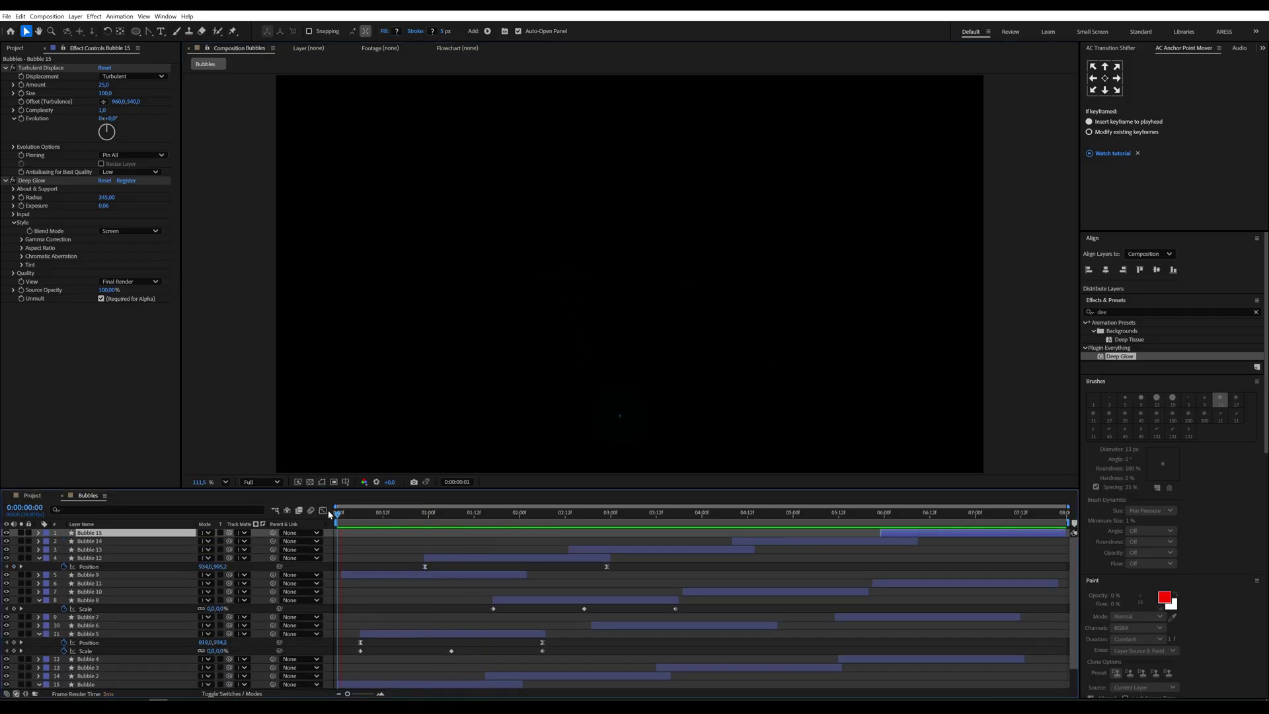